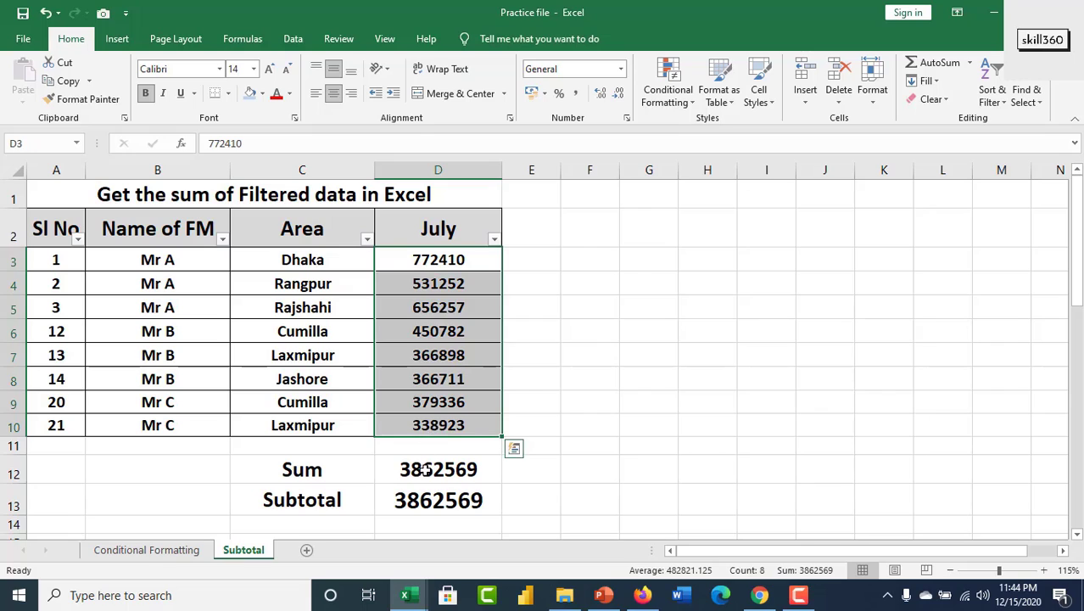
Check the formulas behind the Sum and Subtotal results in D12 and D13.
click(423, 469)
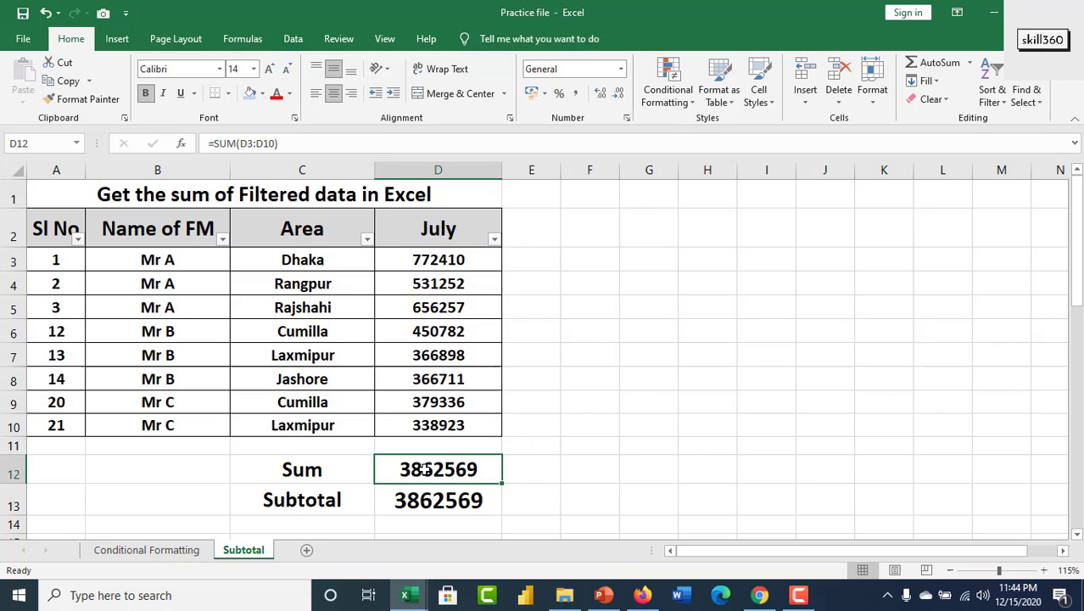
click(313, 502)
click(432, 502)
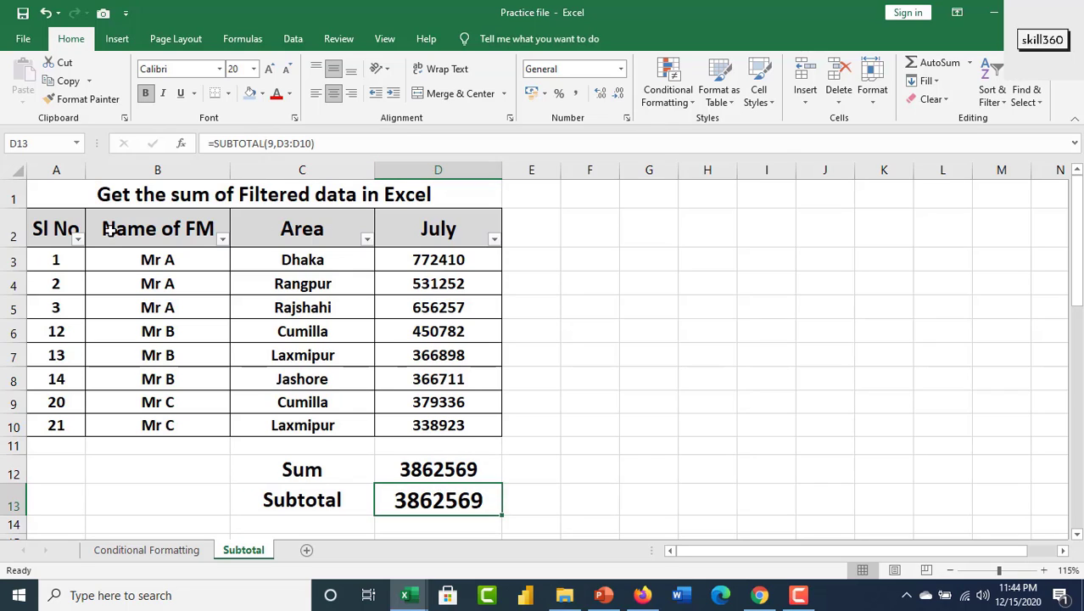
Remove the existing filter and reapply it to the whole header row 2.
click(13, 229)
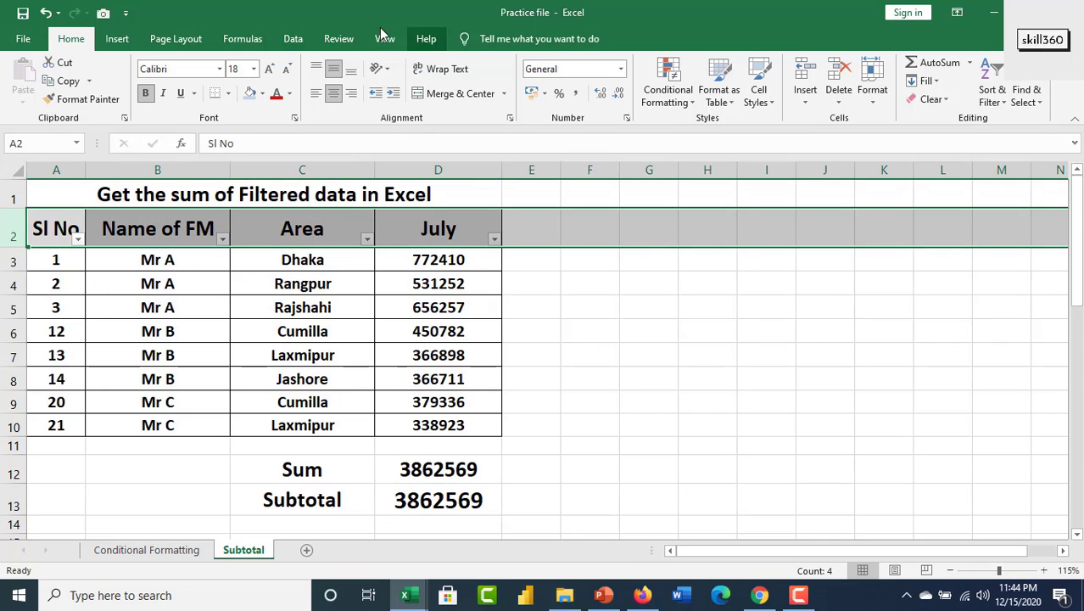
click(288, 42)
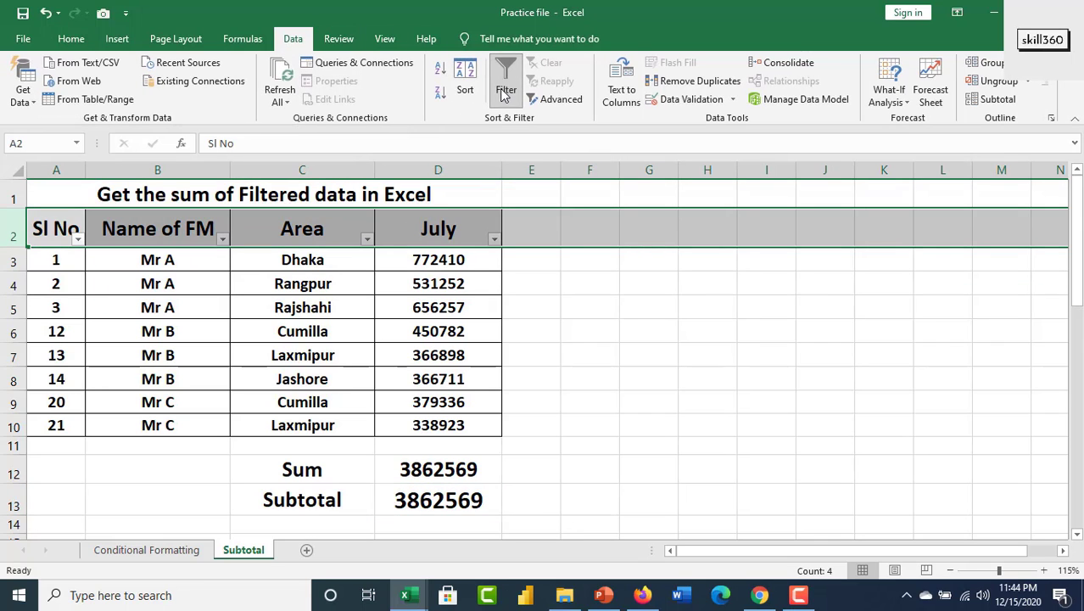
click(506, 88)
click(506, 88)
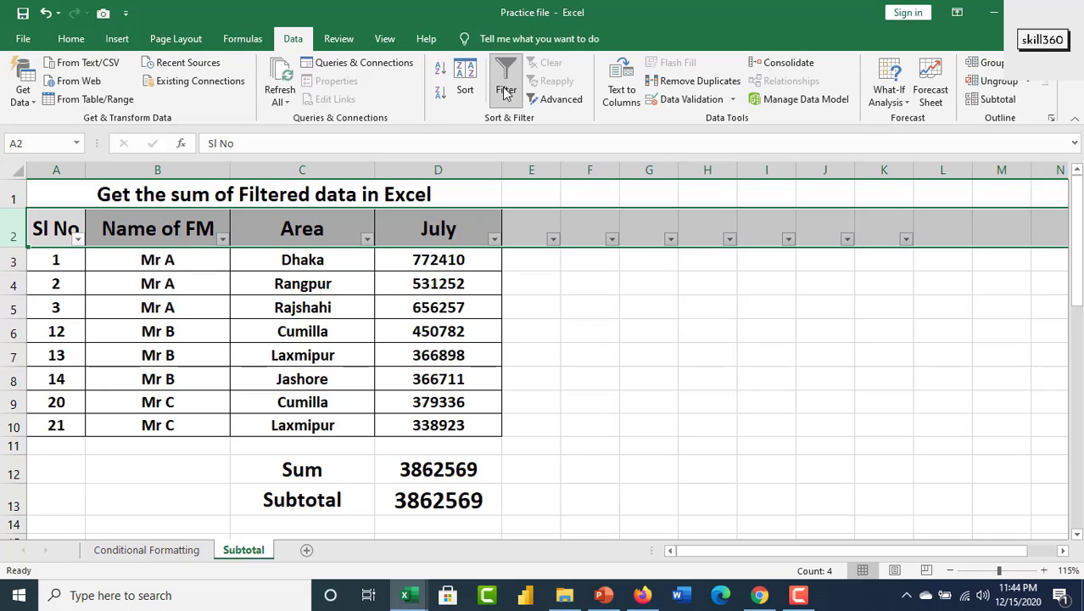
click(586, 334)
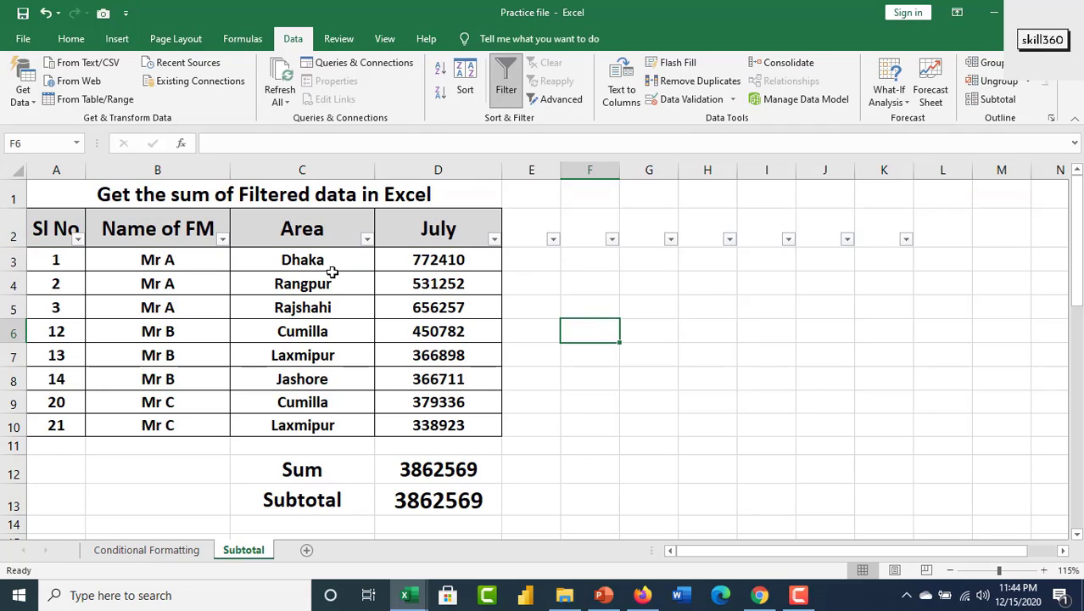
Filter the Name of FM column to show only the Mr A rows.
click(222, 240)
click(670, 437)
click(223, 240)
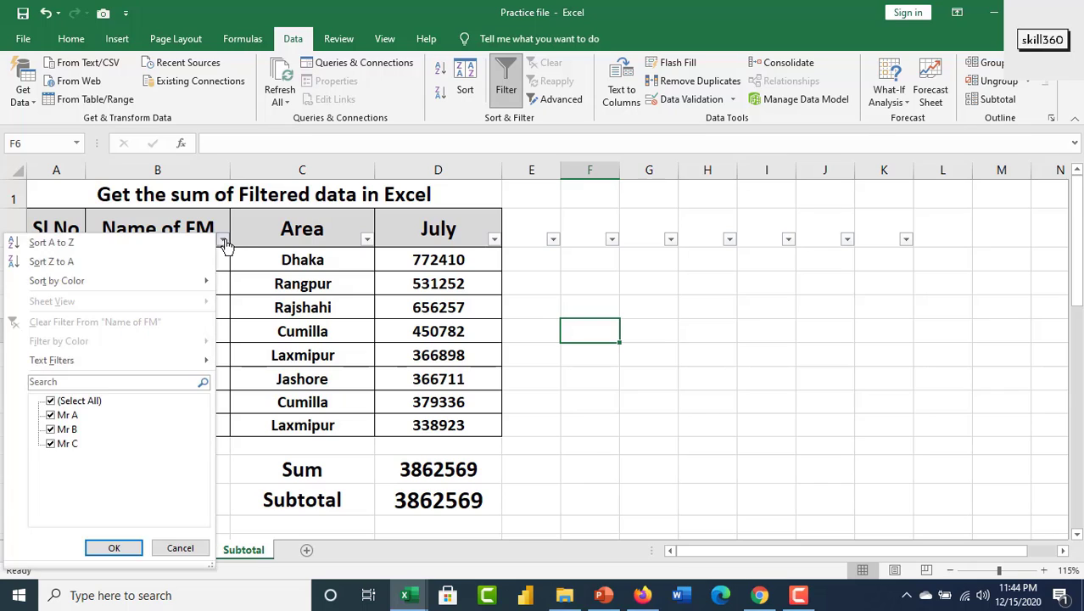
click(52, 404)
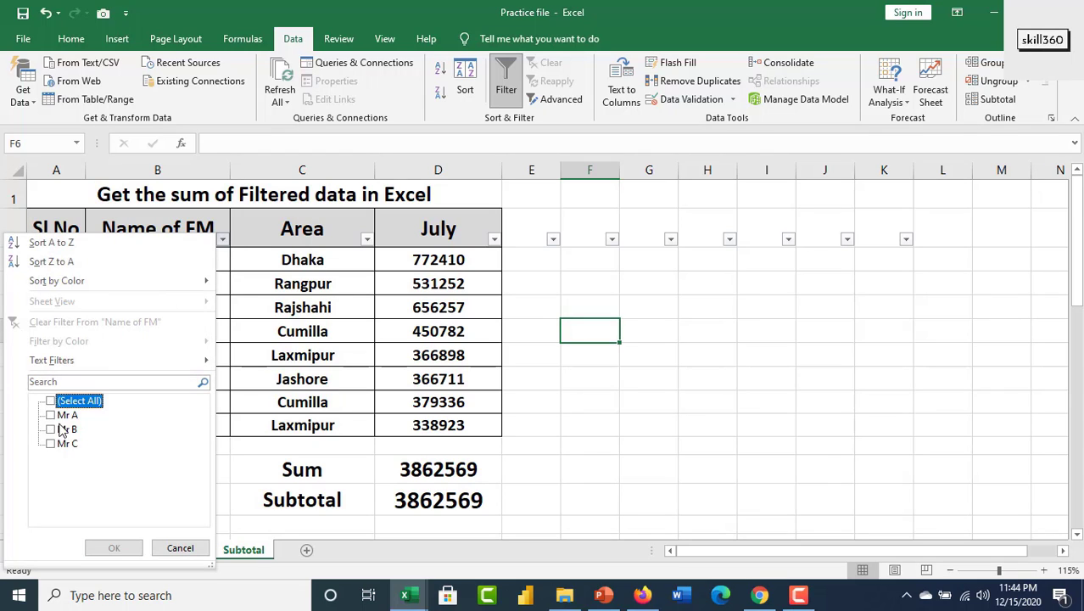
click(52, 415)
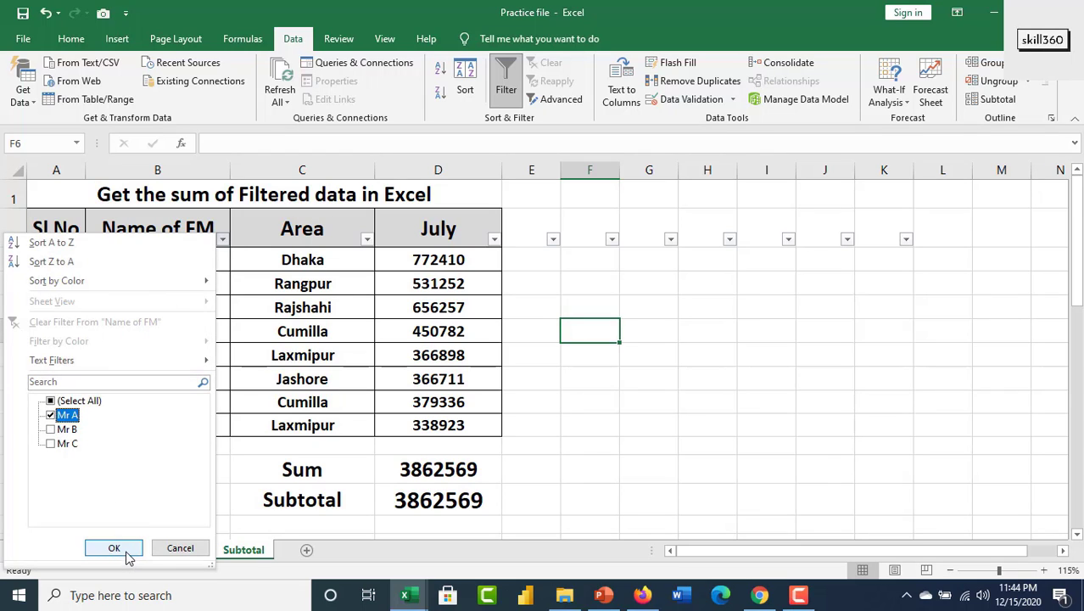
click(127, 548)
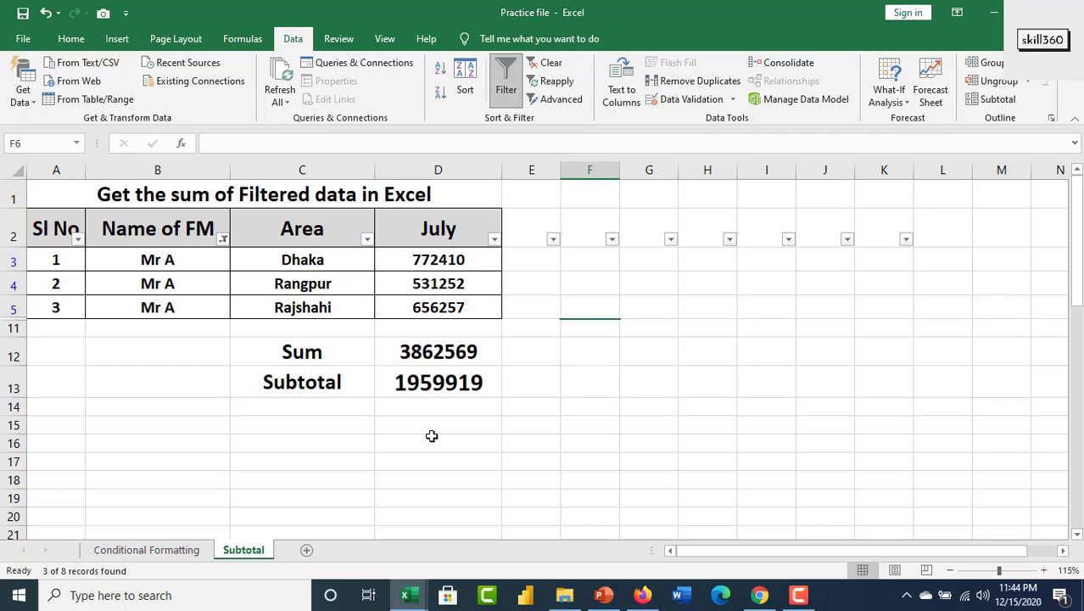
Compare the Sum and Subtotal results and their formulas for the filtered rows.
click(302, 356)
click(456, 355)
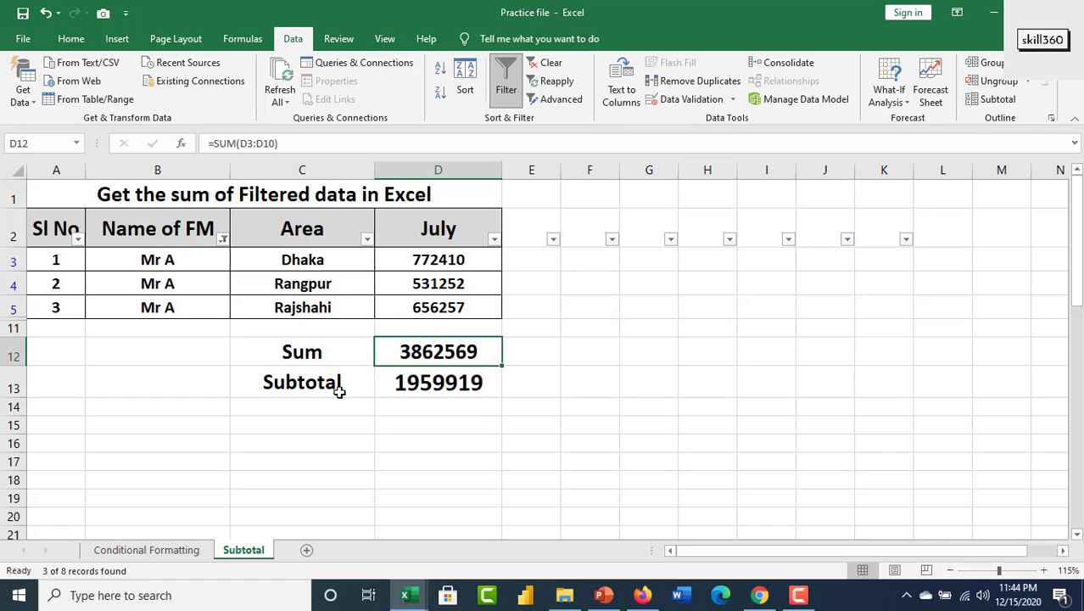
click(458, 384)
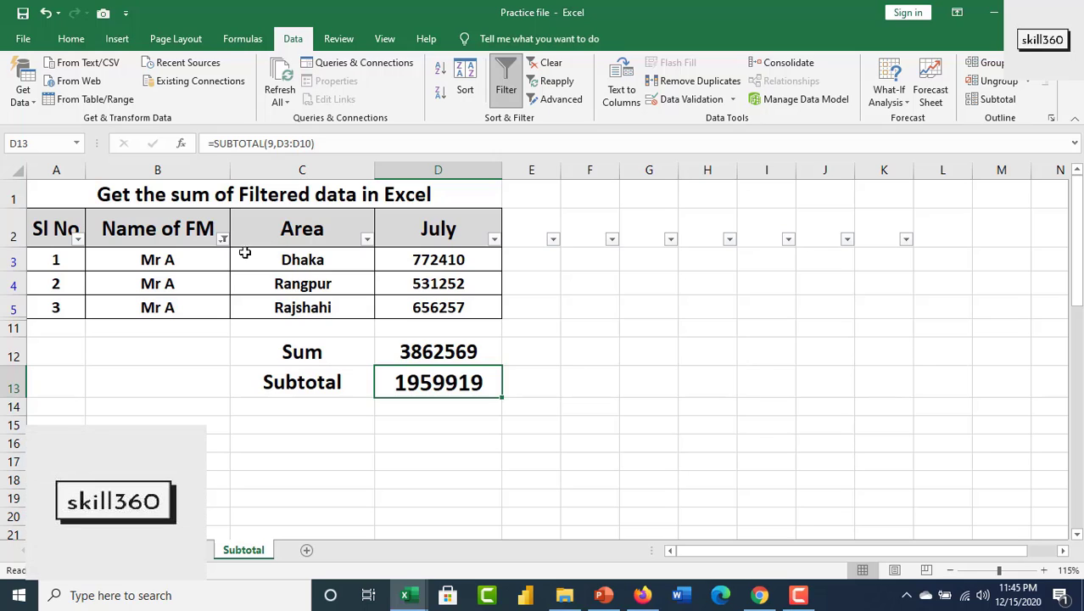
Show all names again in the Name of FM column filter.
click(222, 239)
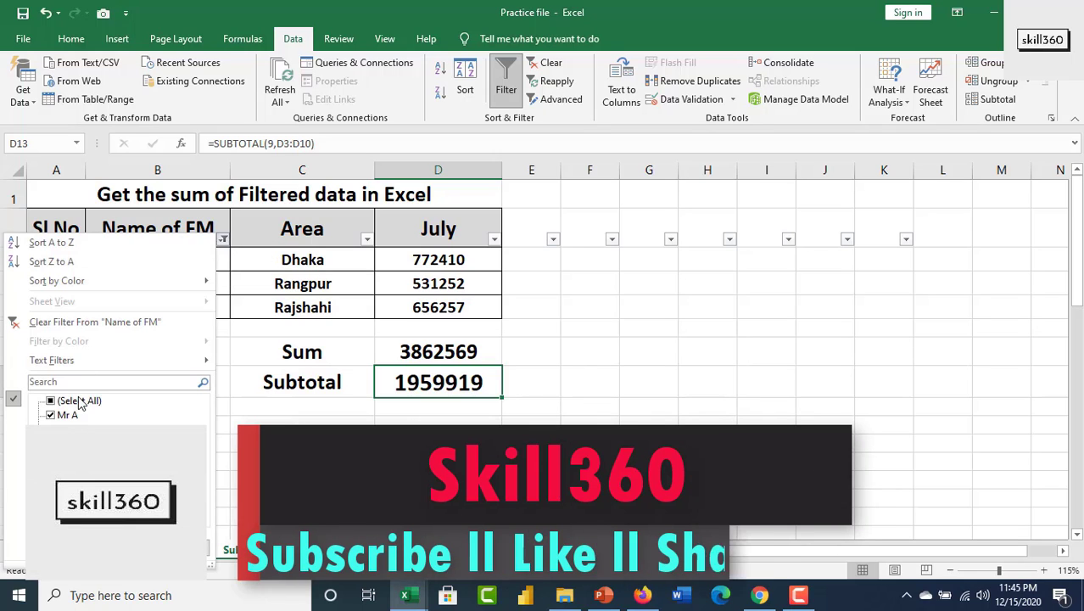
click(56, 402)
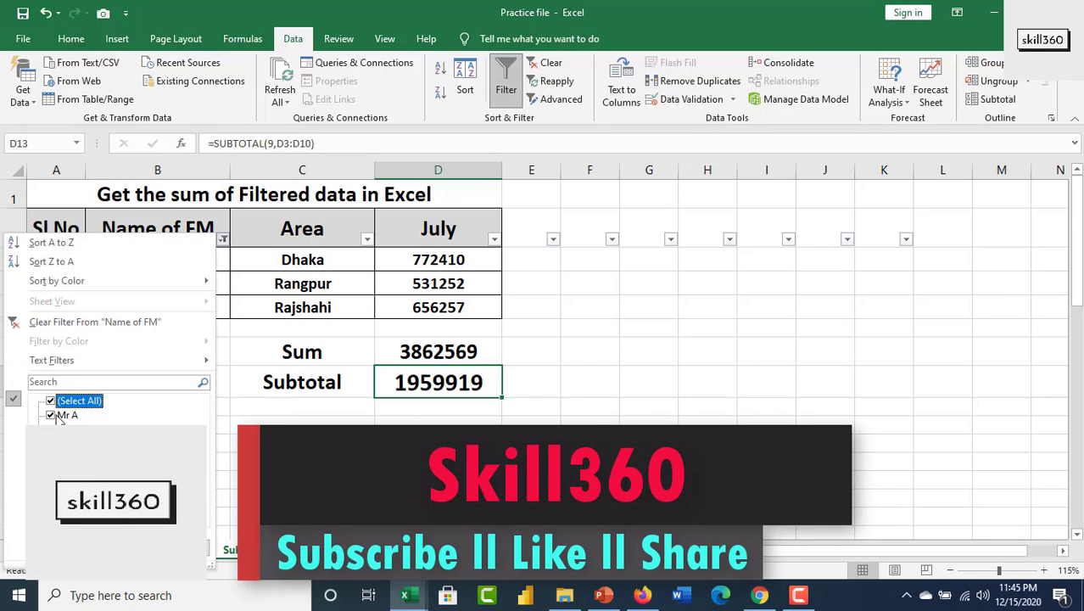
key(Return)
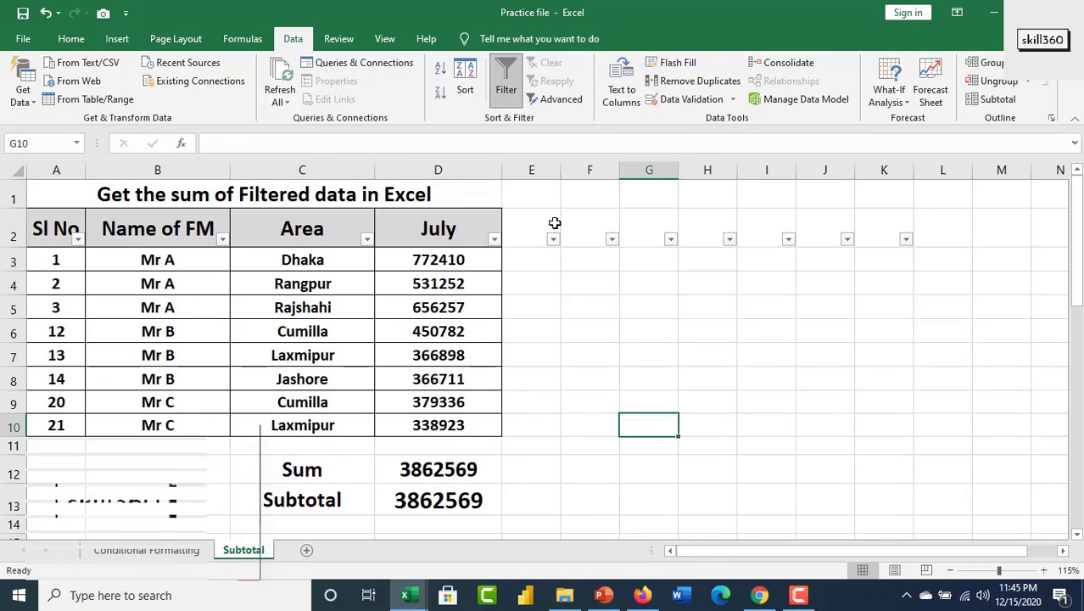
Delete the empty columns E to K and turn off filtering for the table.
click(542, 169)
drag(542, 169, 886, 147)
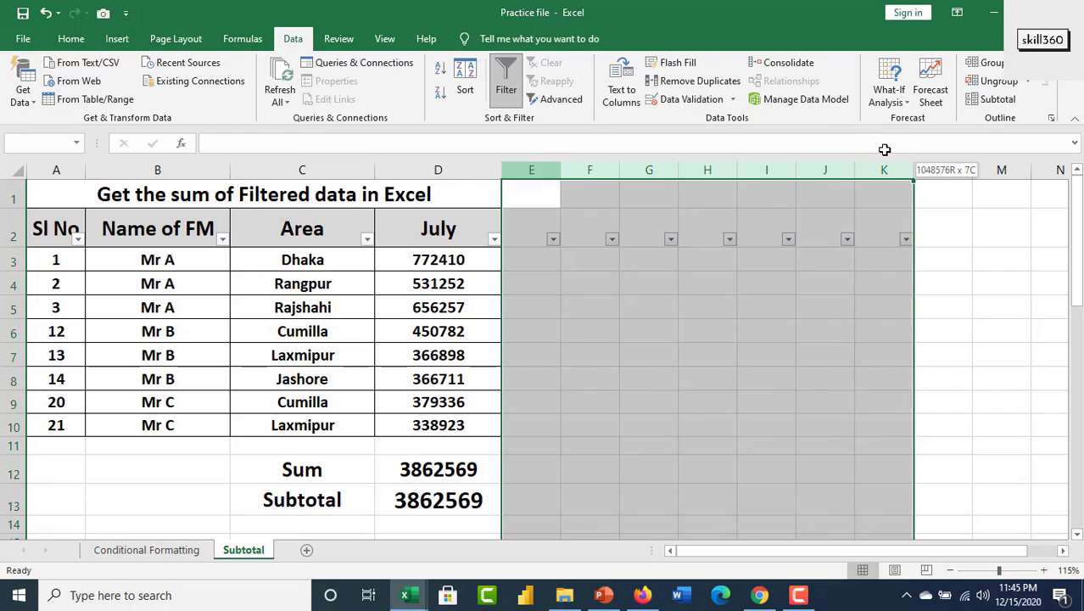
right_click(642, 315)
click(673, 434)
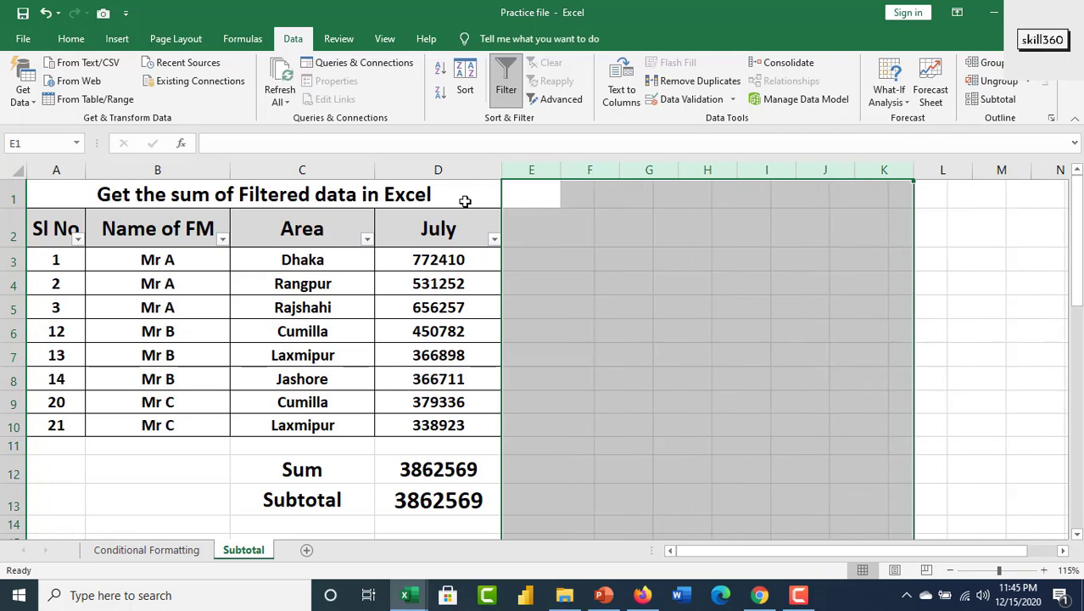
click(507, 89)
click(646, 283)
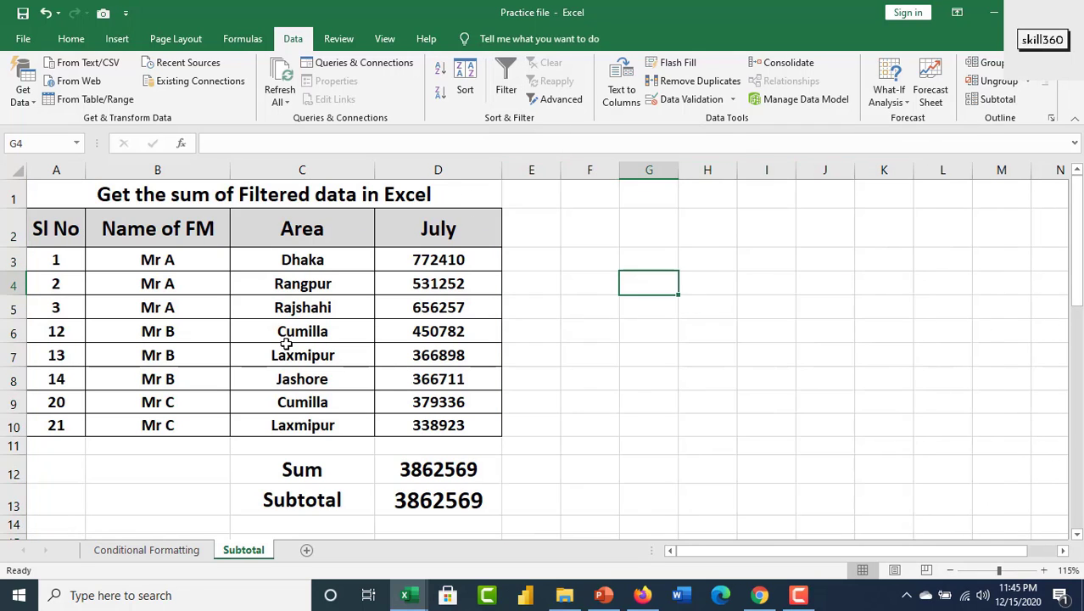
Clear the formula from the Subtotal cell D13.
scroll(305, 407, down, 1)
click(407, 408)
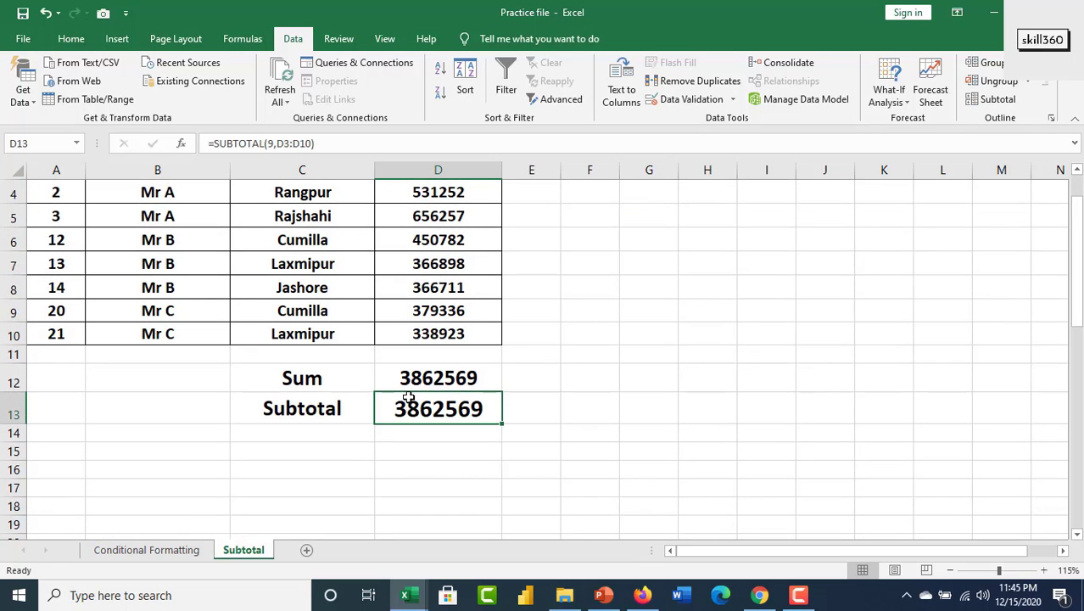
key(BackSpace)
click(595, 379)
Re-enter the Sum formula in D12 as a SUM of the July values D3:D10.
click(433, 382)
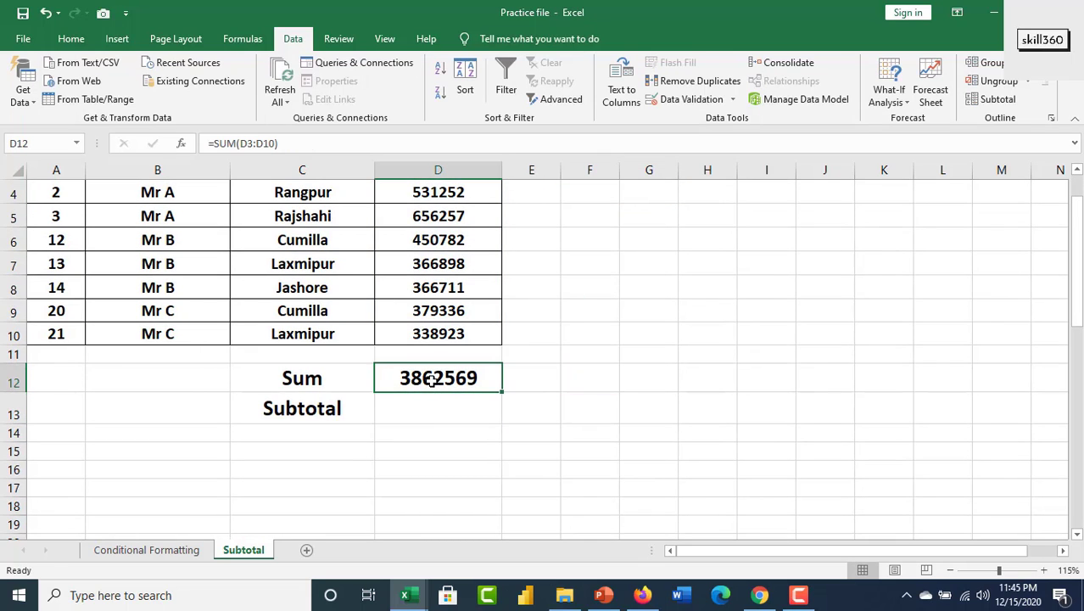
scroll(420, 360, up, 1)
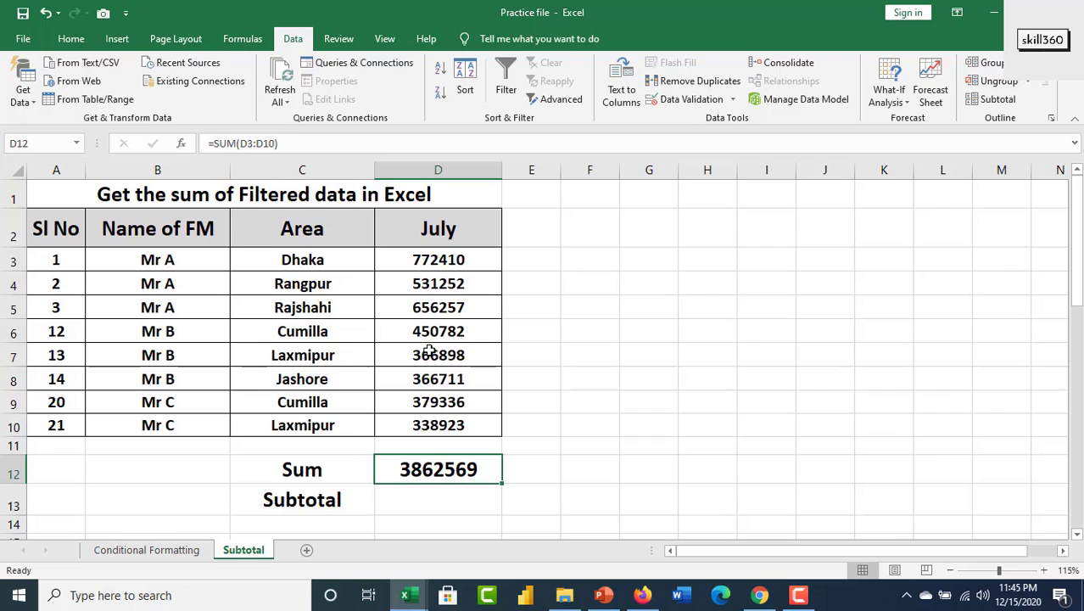
double_click(431, 472)
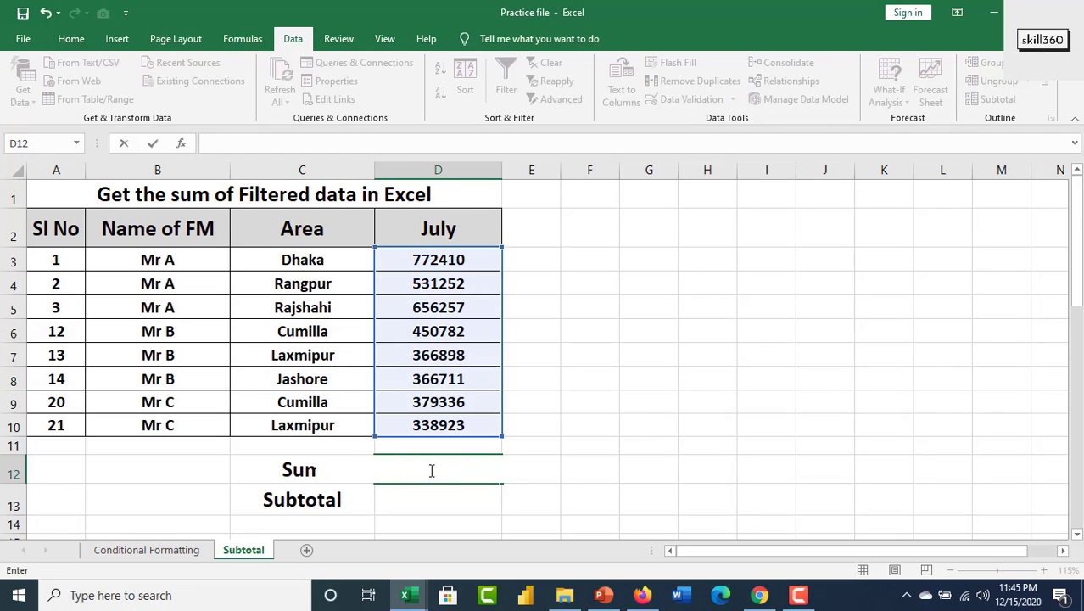
text(=sum)
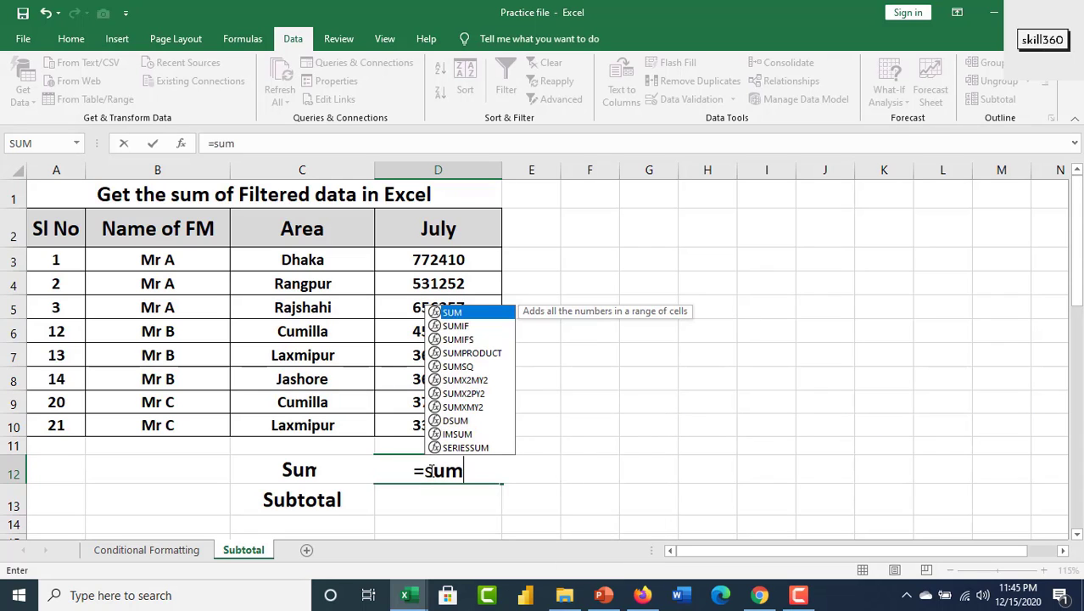
key(Tab)
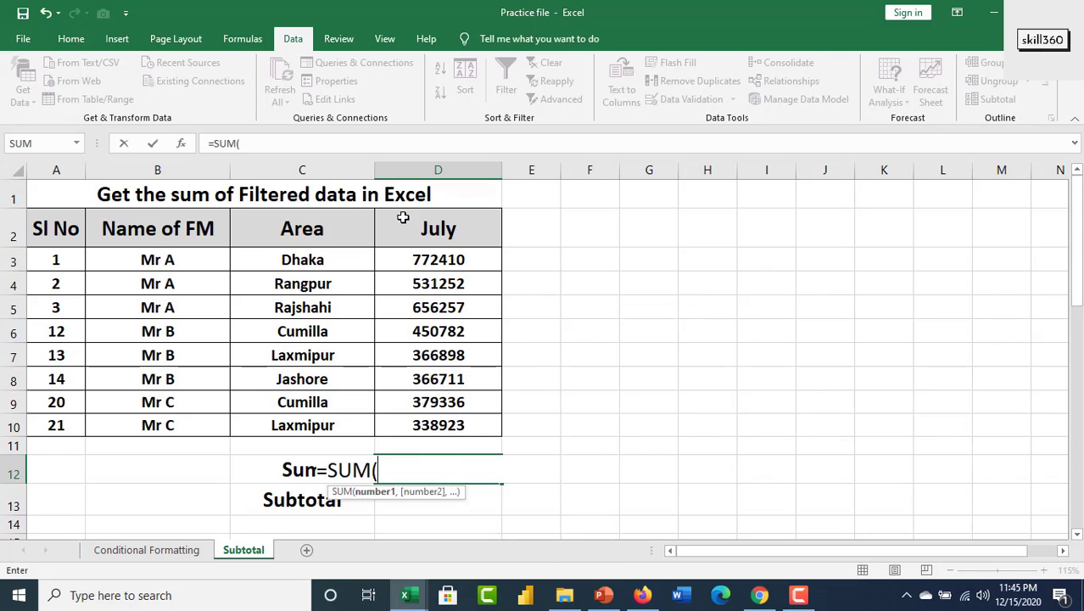
drag(451, 260, 462, 424)
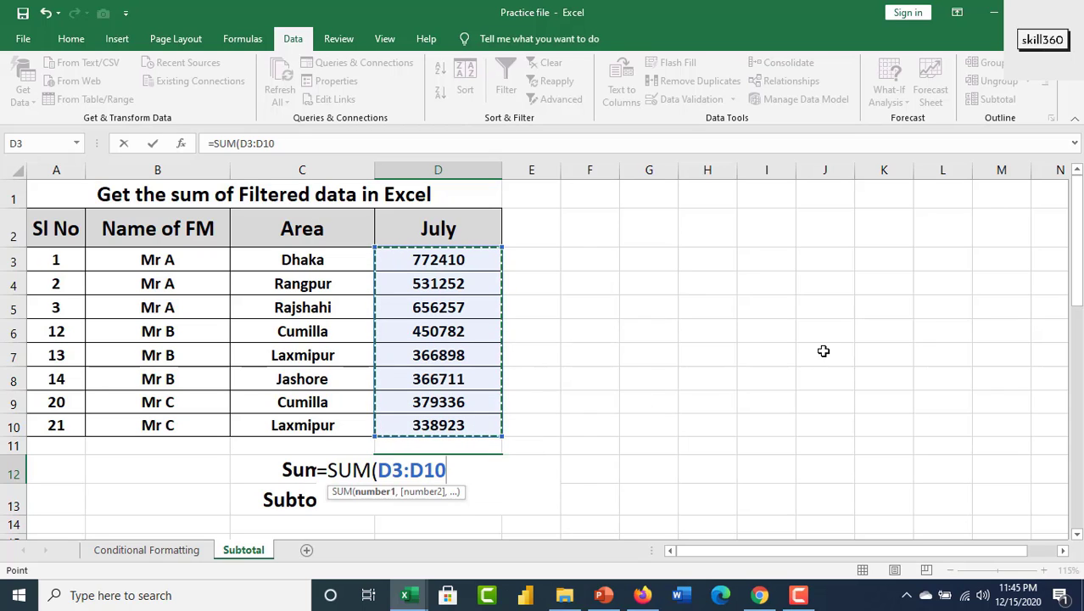
key(Return)
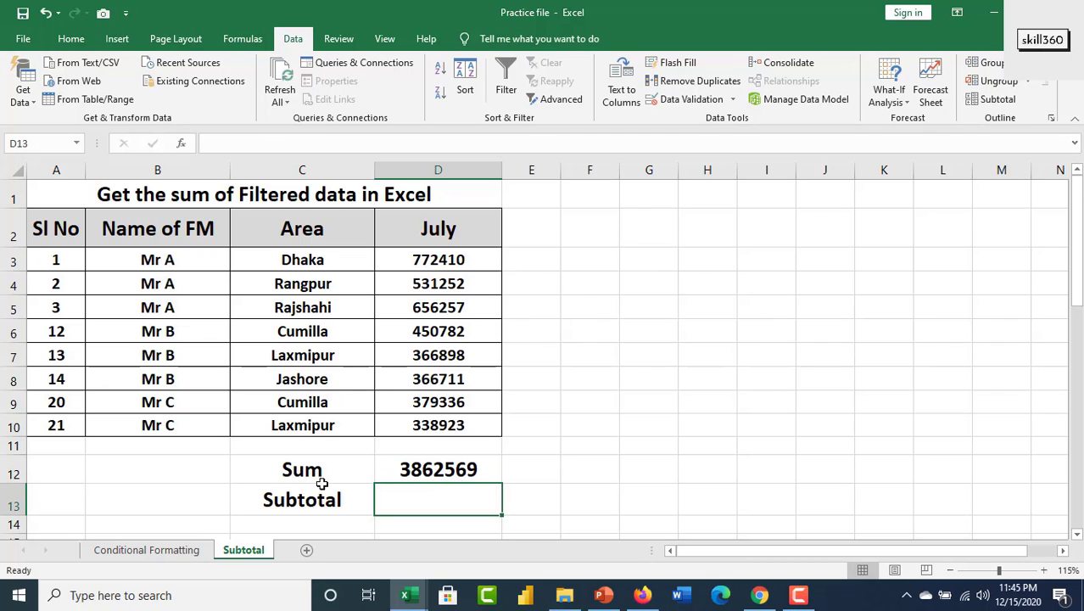
Try to enter the formula =sumtotal in the Subtotal cell D13.
scroll(301, 496, down, 1)
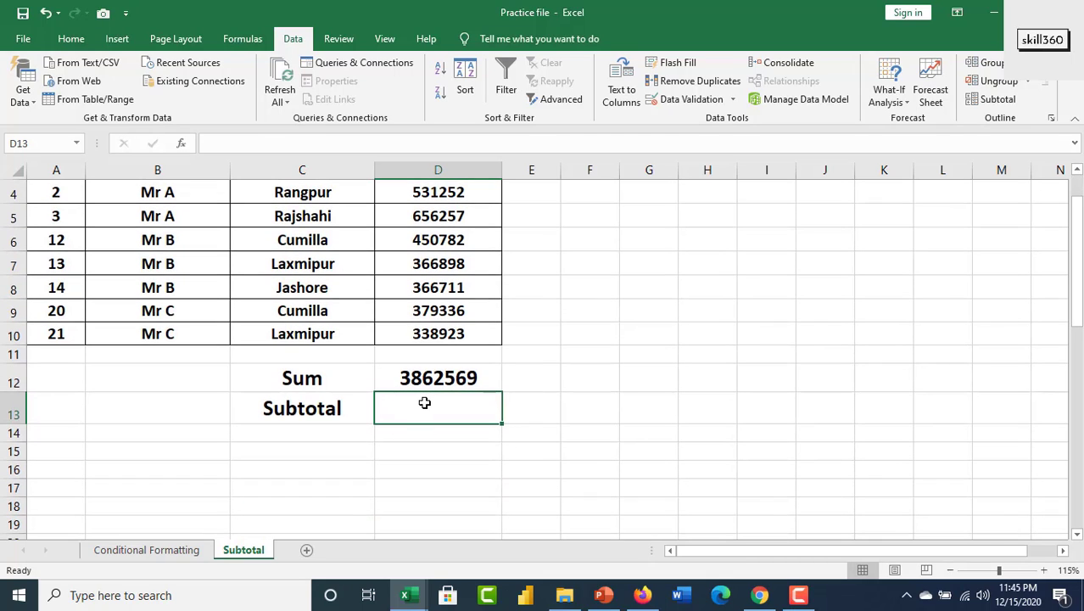
text(=s)
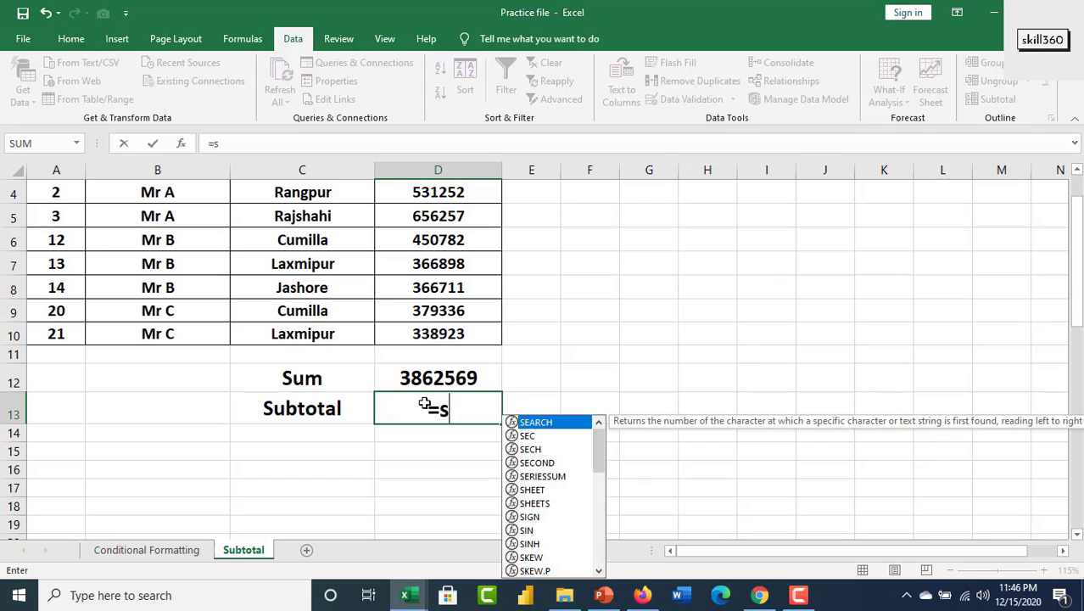
text(umtotal)
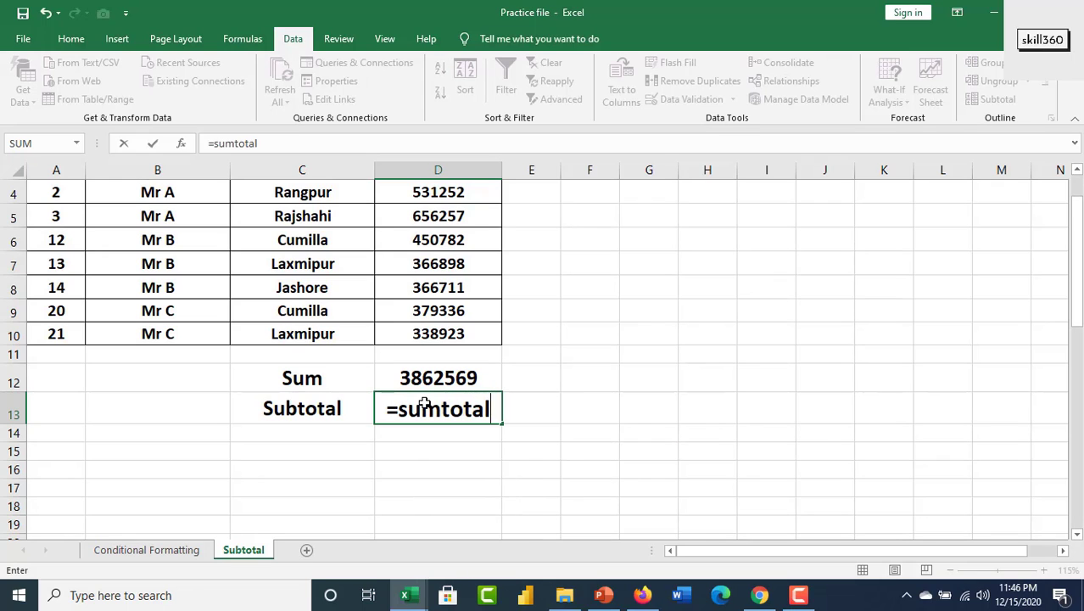
key(Tab)
double_click(421, 407)
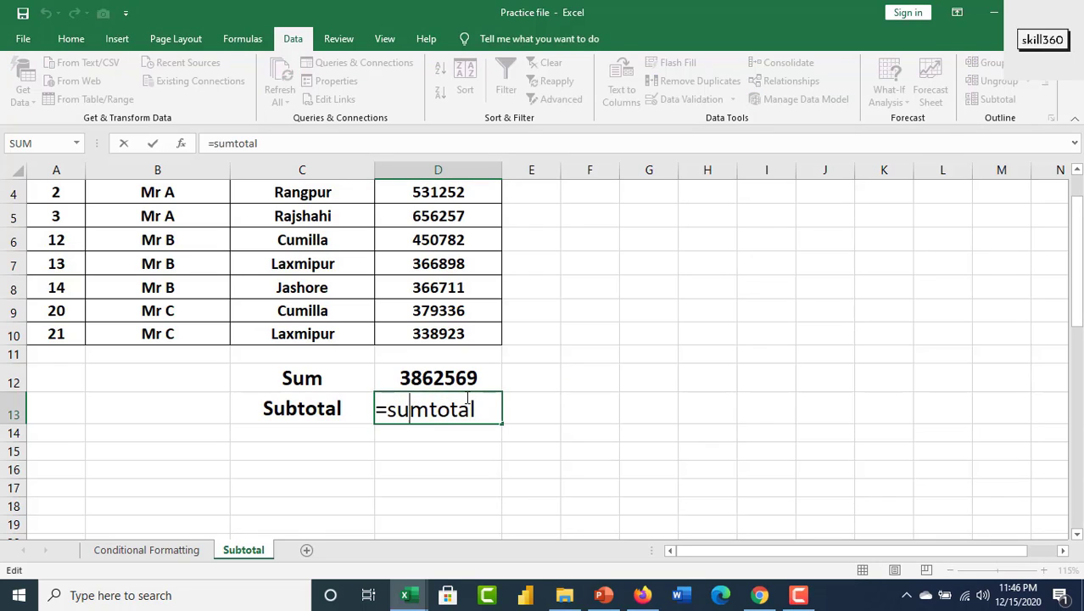
click(474, 409)
key(Tab)
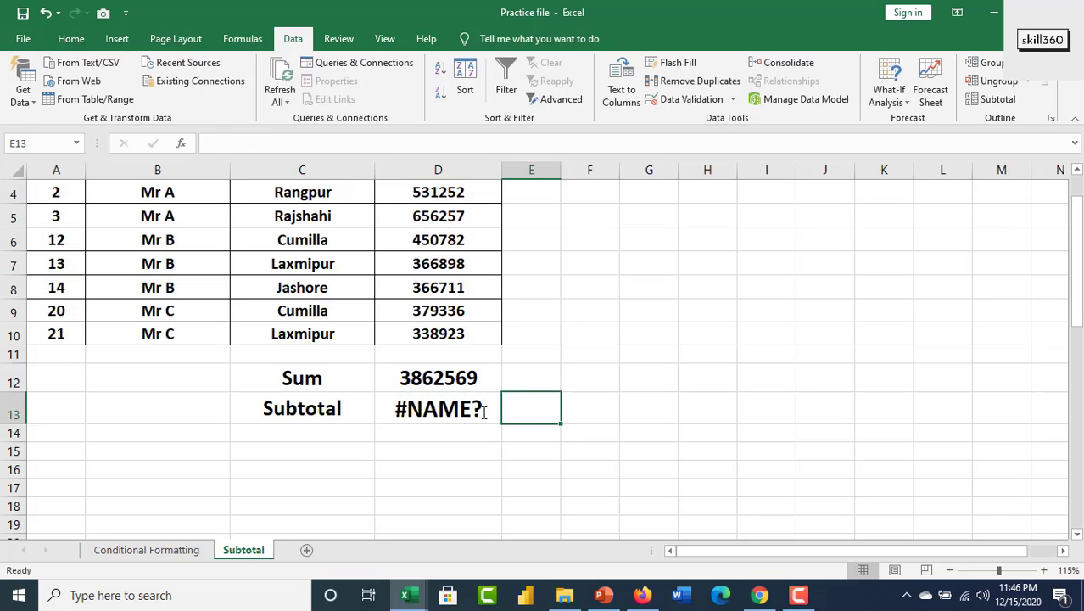
Replace the misspelled function in the Subtotal cell D13 with the SUBTOTAL function.
double_click(477, 412)
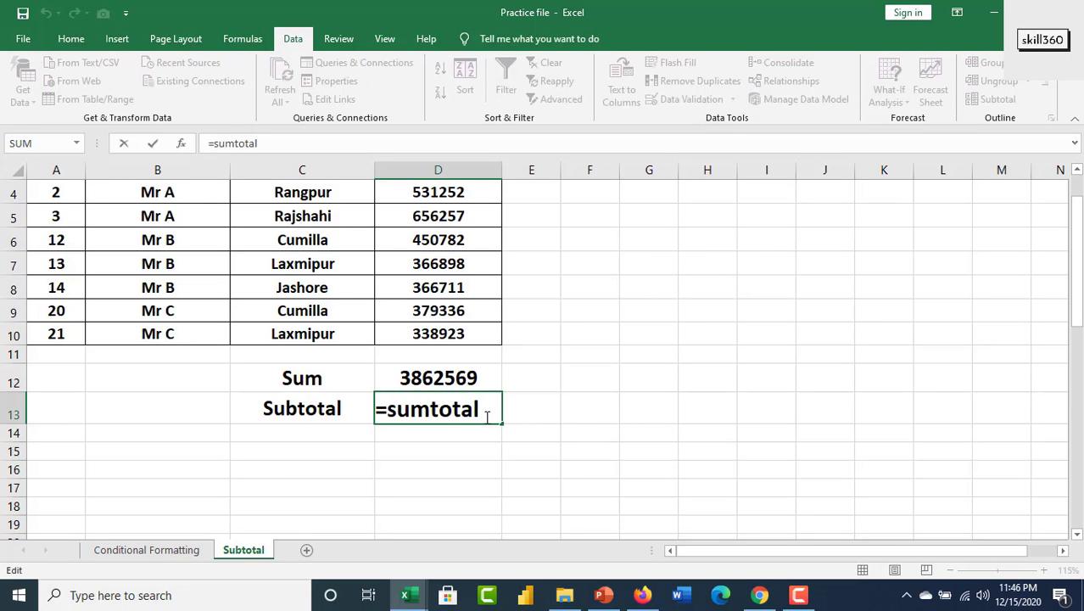
key(BackSpace)
key(BackSpace)
key(BackSpace)
key(BackSpace)
key(BackSpace)
key(BackSpace)
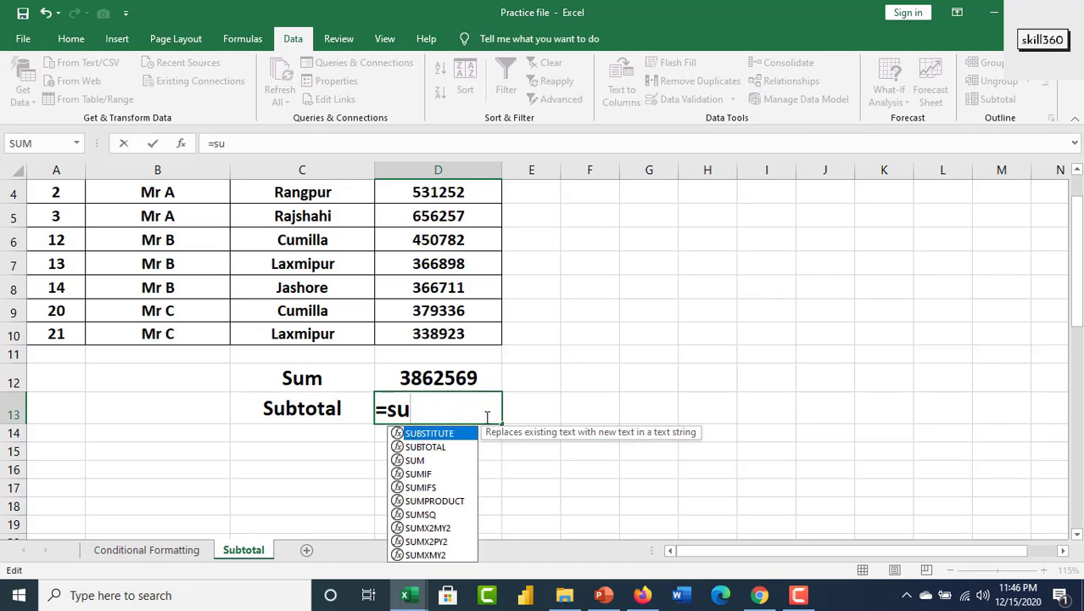
text(bto)
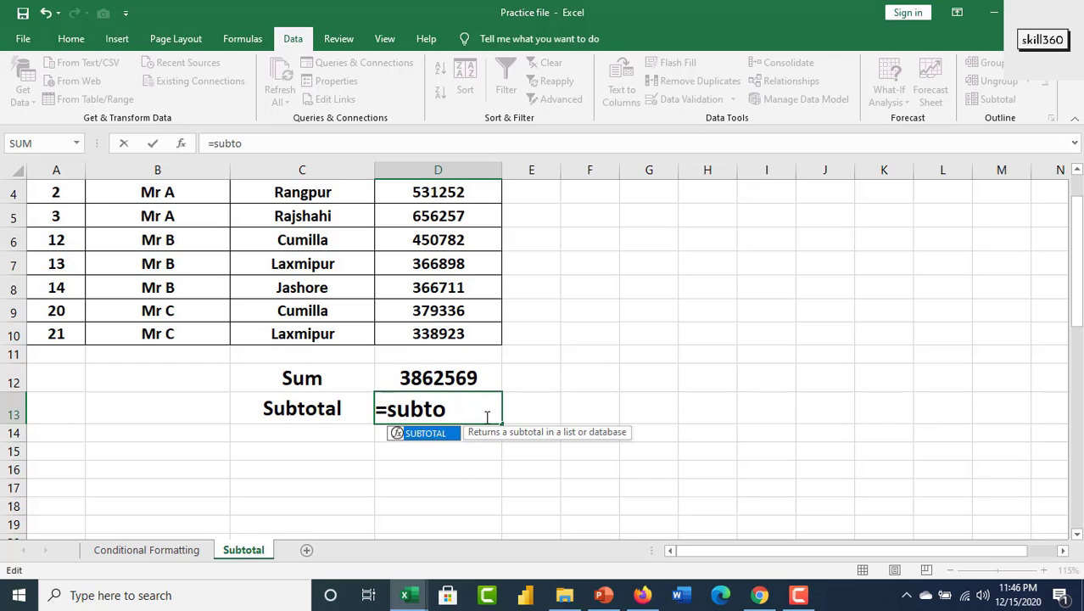
double_click(431, 441)
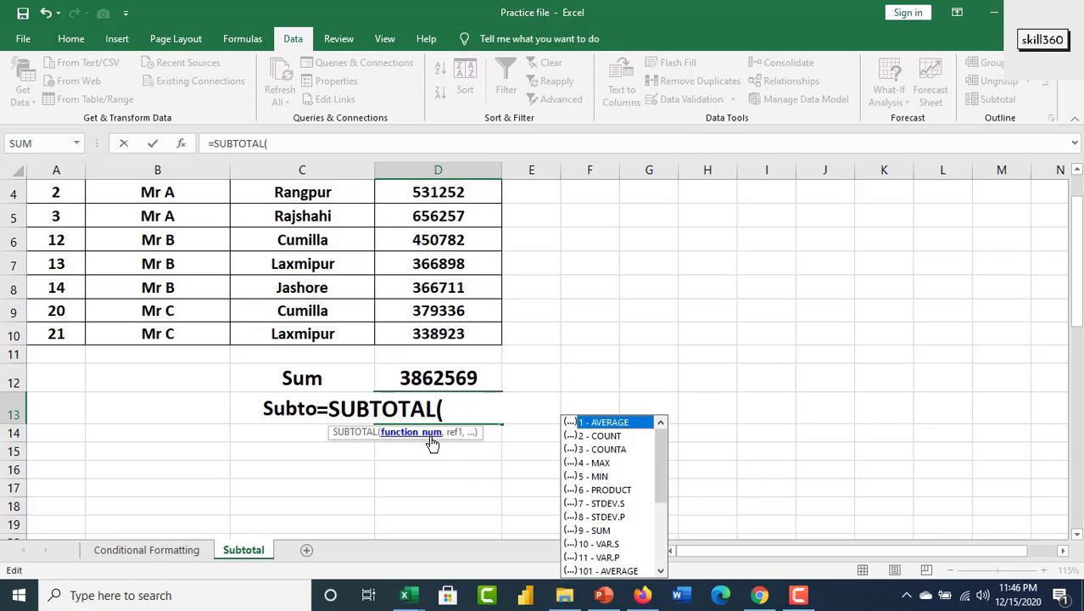
Complete the SUBTOTAL formula in D13 with function number 9 (SUM) and the July values D3:D10.
scroll(619, 480, down, 2)
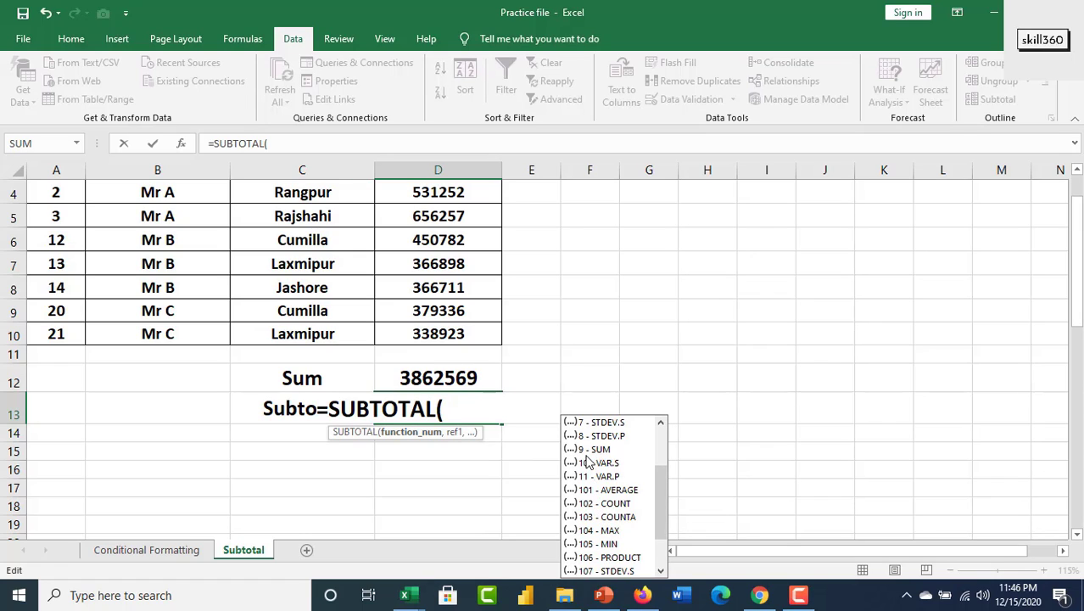
double_click(600, 449)
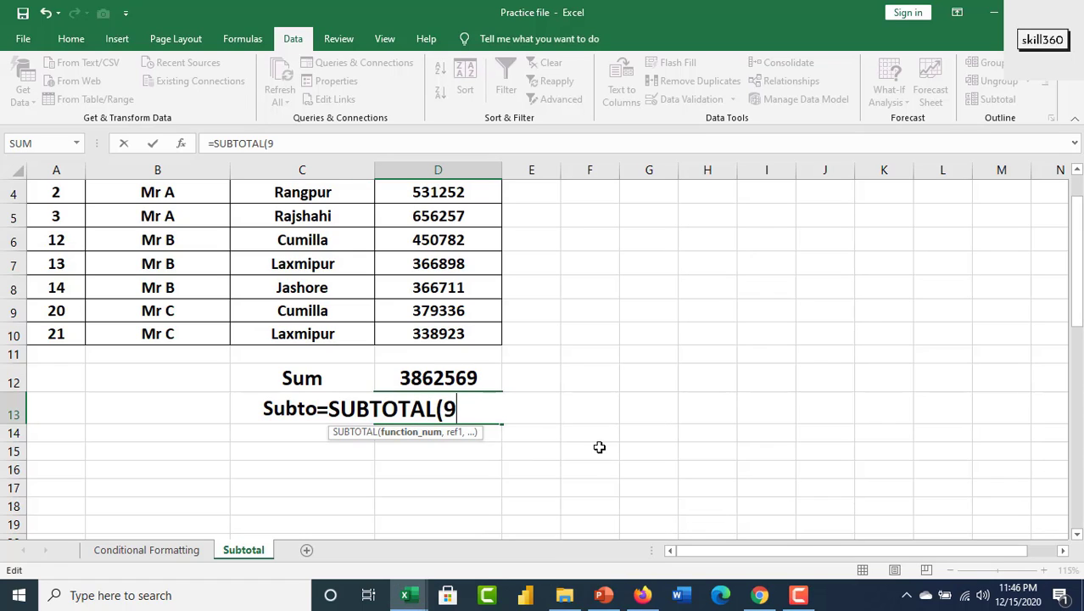
text(,)
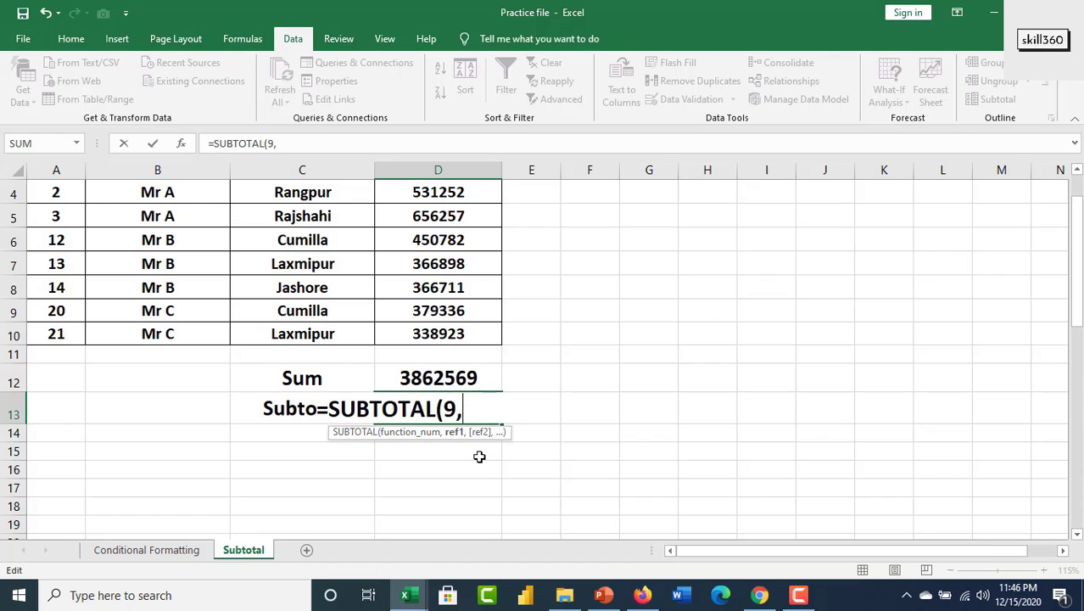
scroll(397, 288, up, 1)
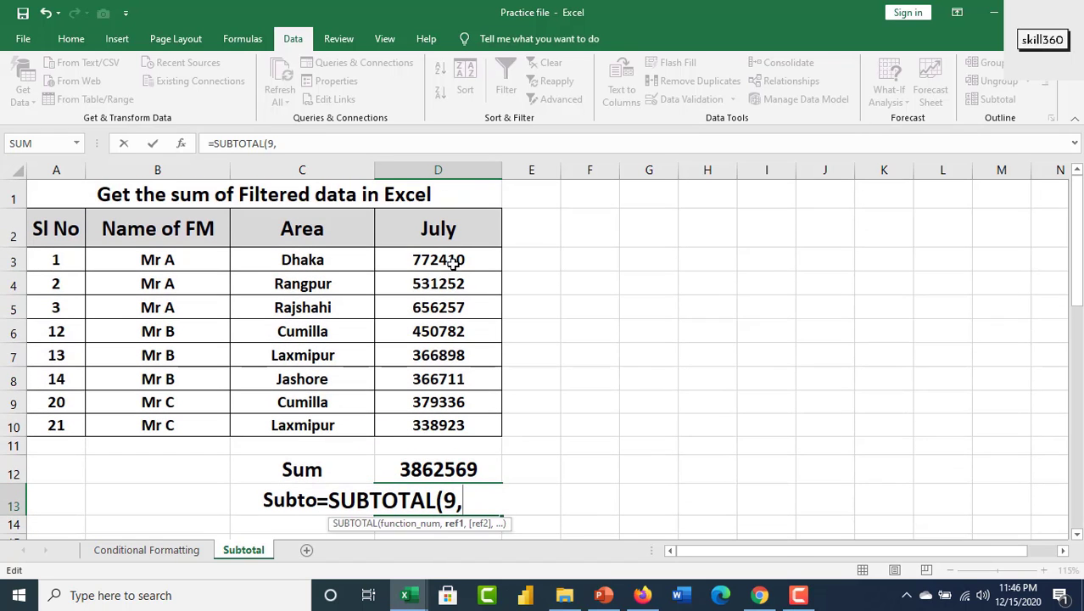
click(449, 261)
drag(454, 274, 433, 424)
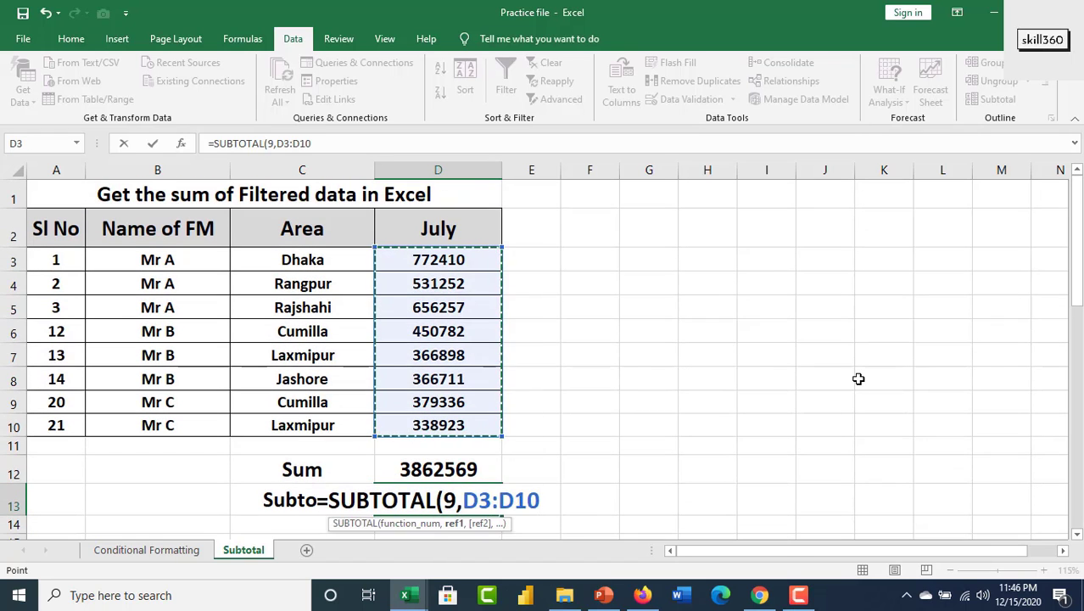
text())
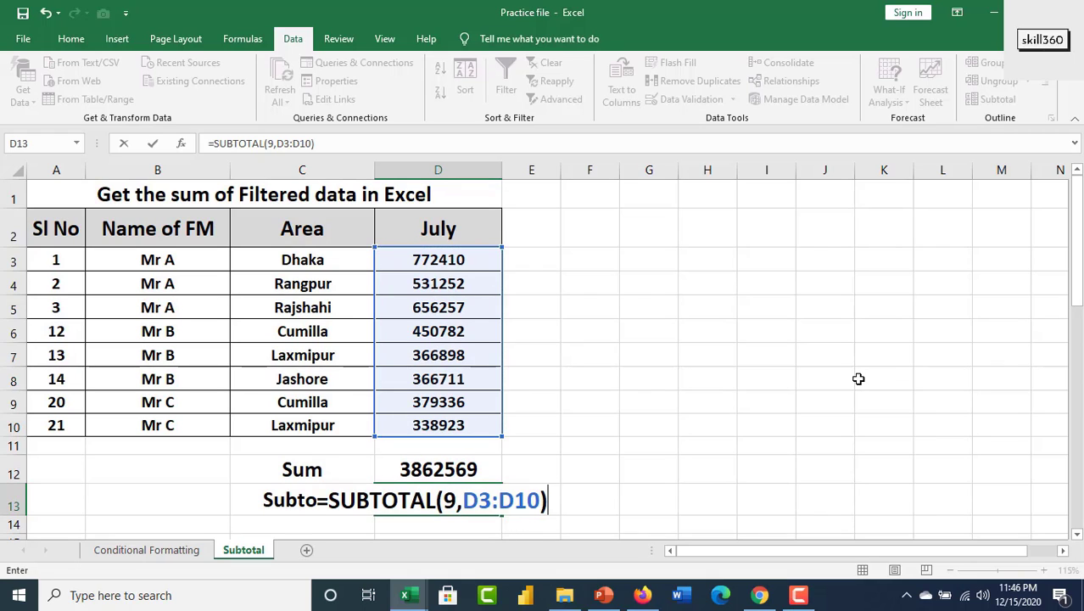
key(Return)
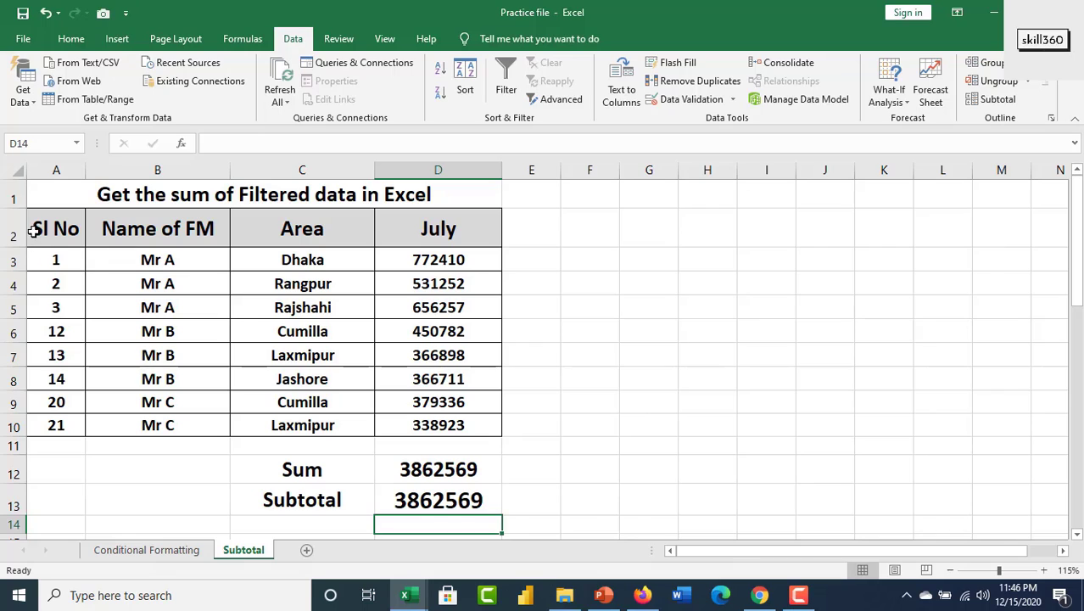
Turn on filtering for the header row A2:D2 and filter the Name of FM column to show only Mr B.
drag(33, 230, 448, 225)
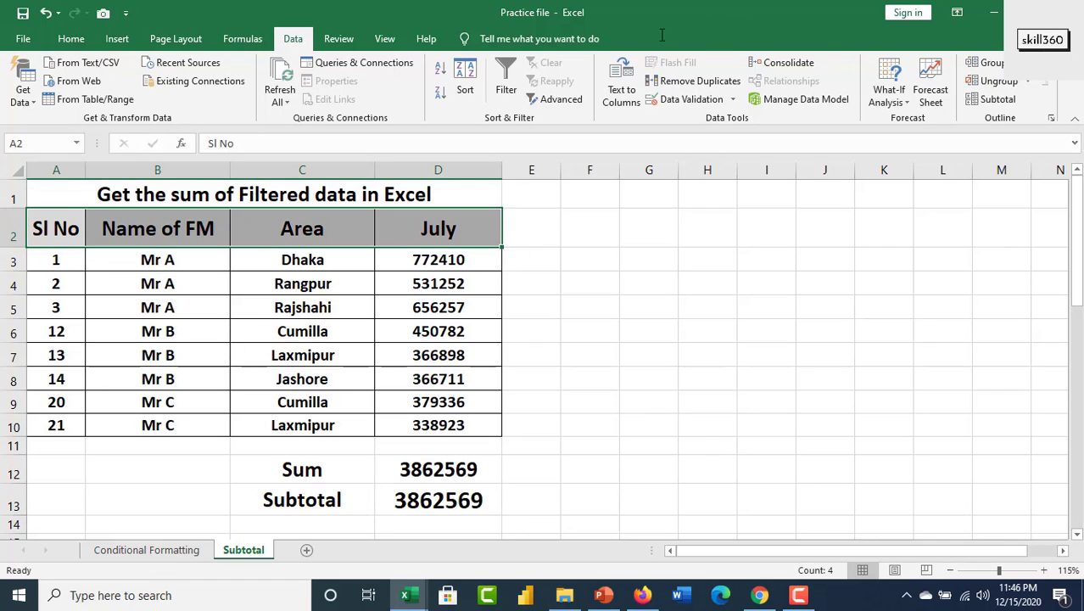
click(506, 84)
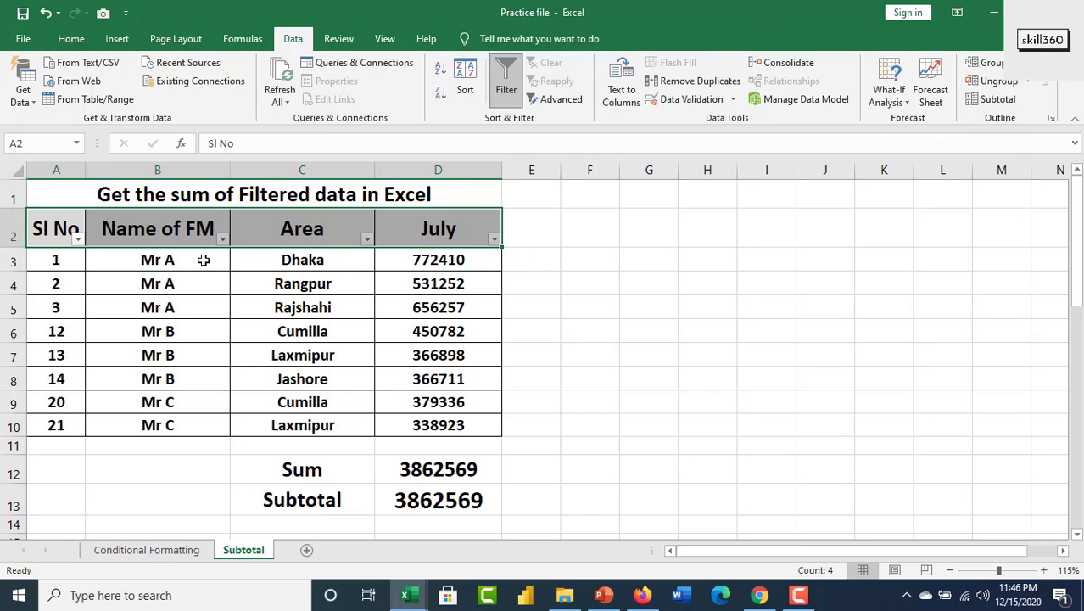
click(223, 240)
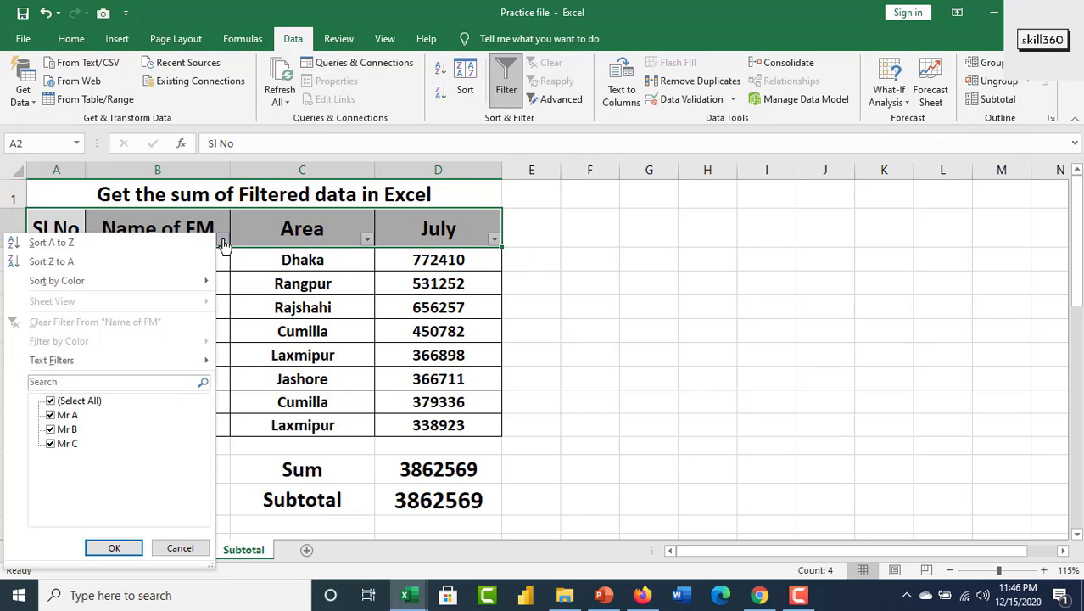
click(51, 430)
click(50, 401)
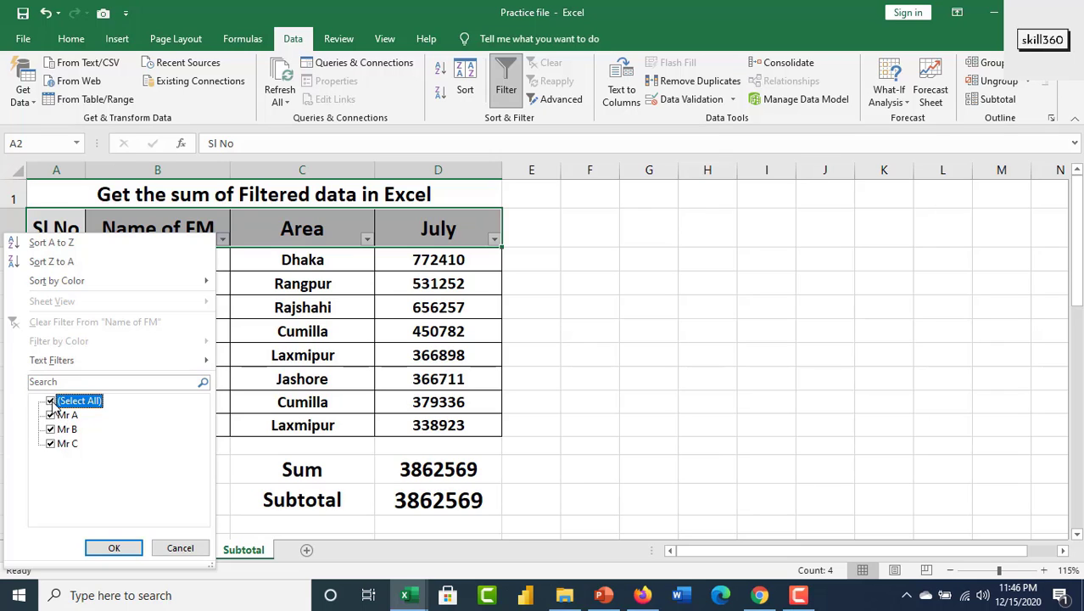
click(51, 401)
click(50, 429)
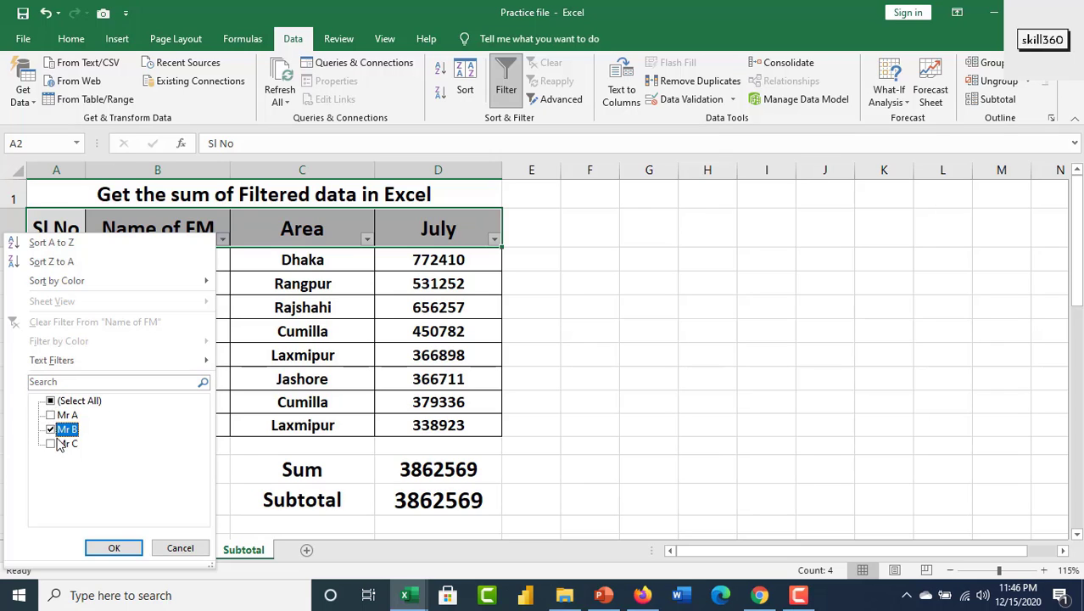
click(114, 548)
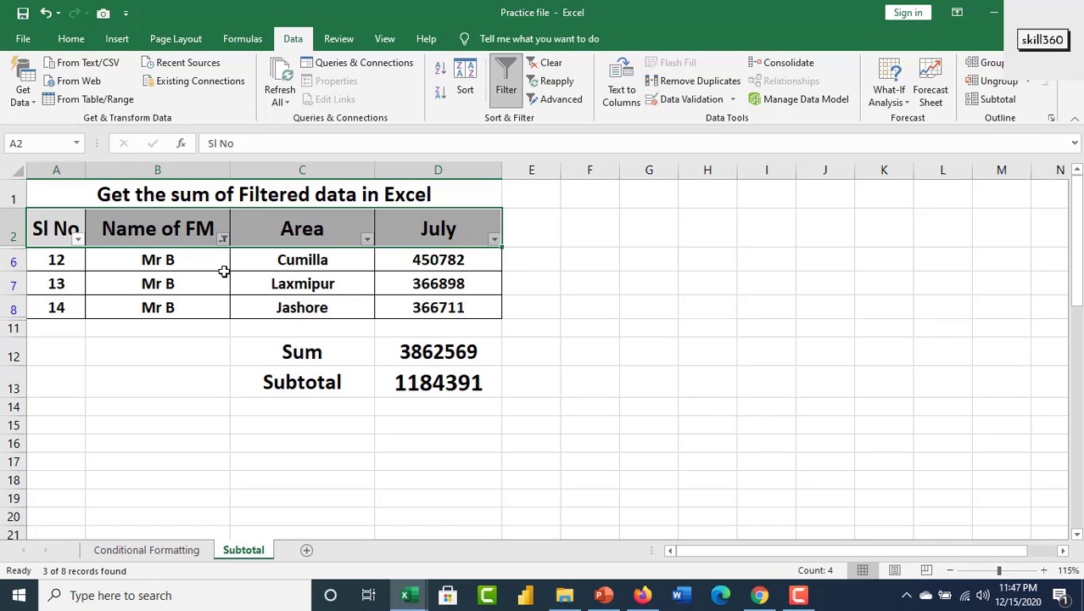
Change the Name of FM filter to show only Mr A.
click(223, 239)
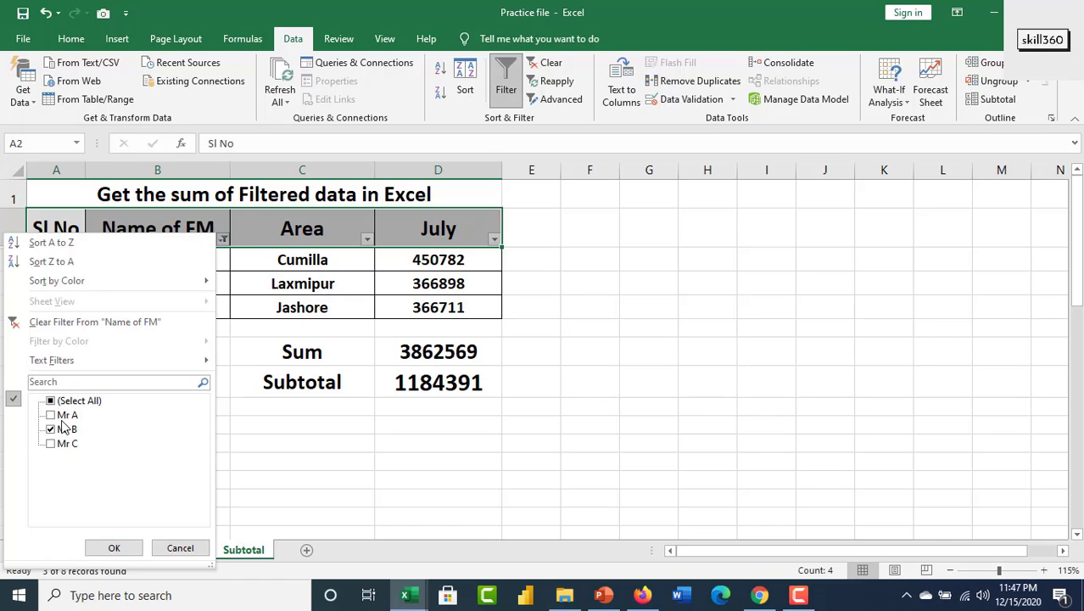
click(51, 401)
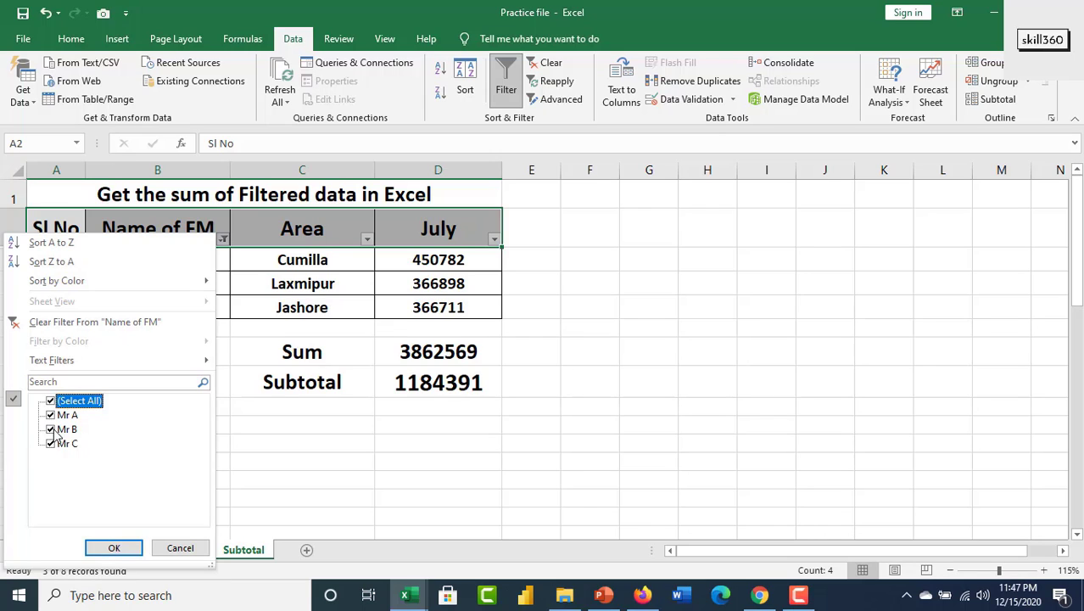
click(51, 401)
click(51, 416)
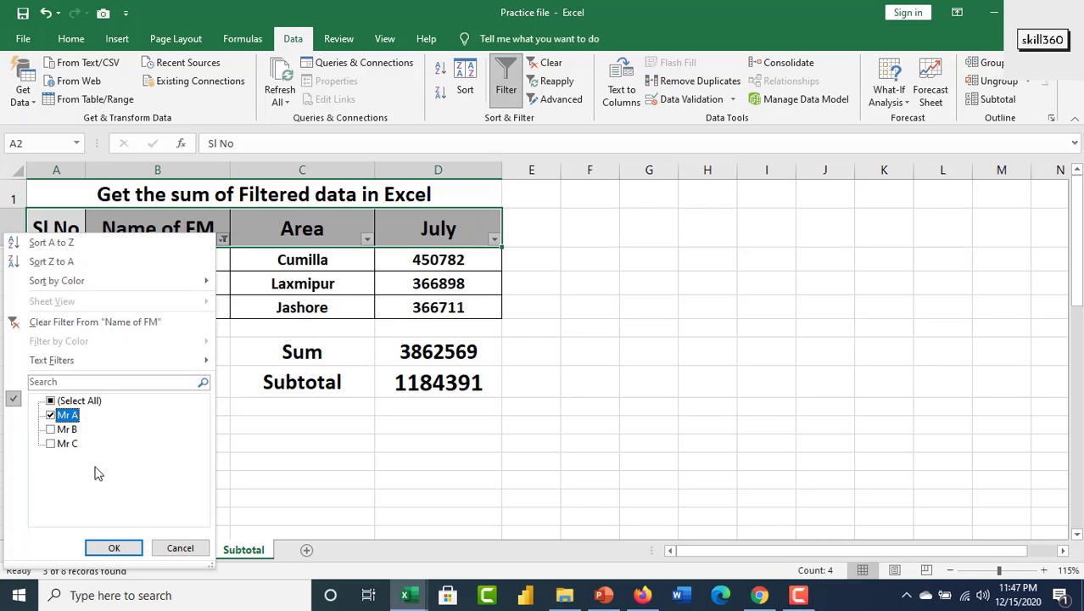
click(114, 548)
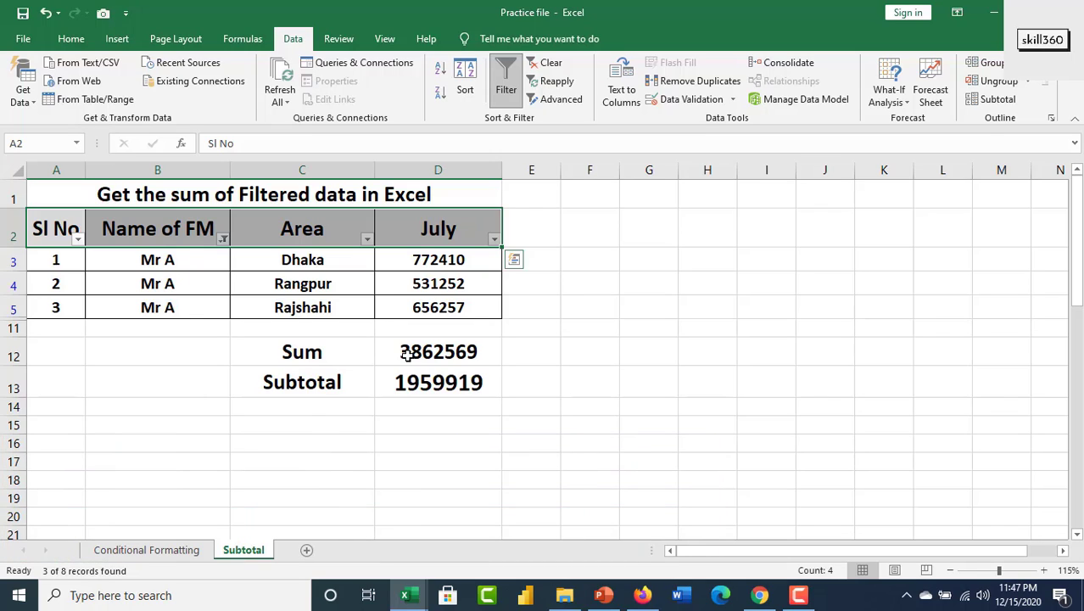
click(799, 595)
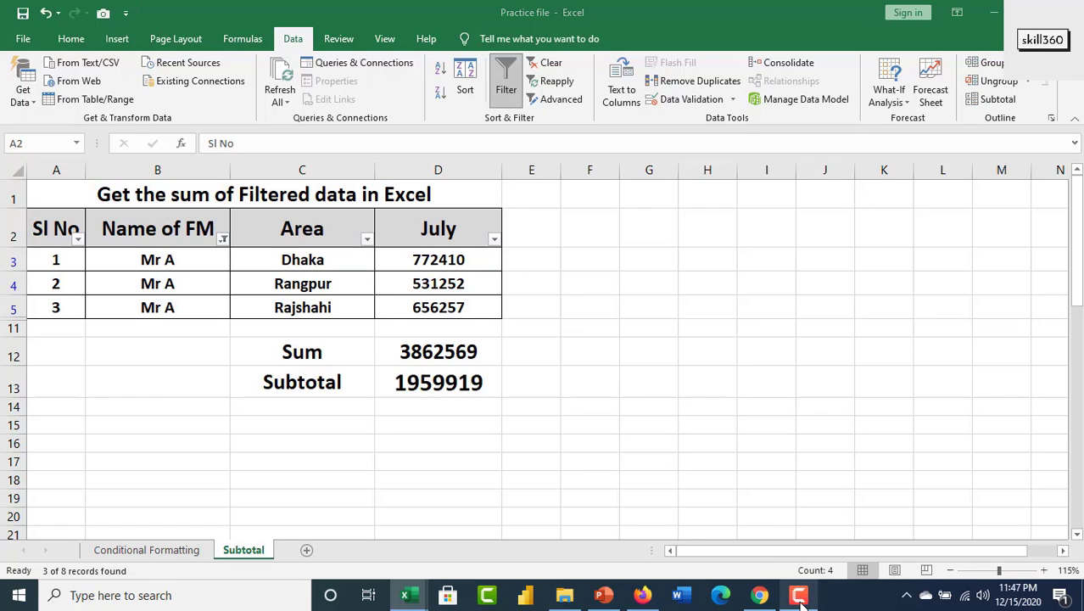
click(1048, 518)
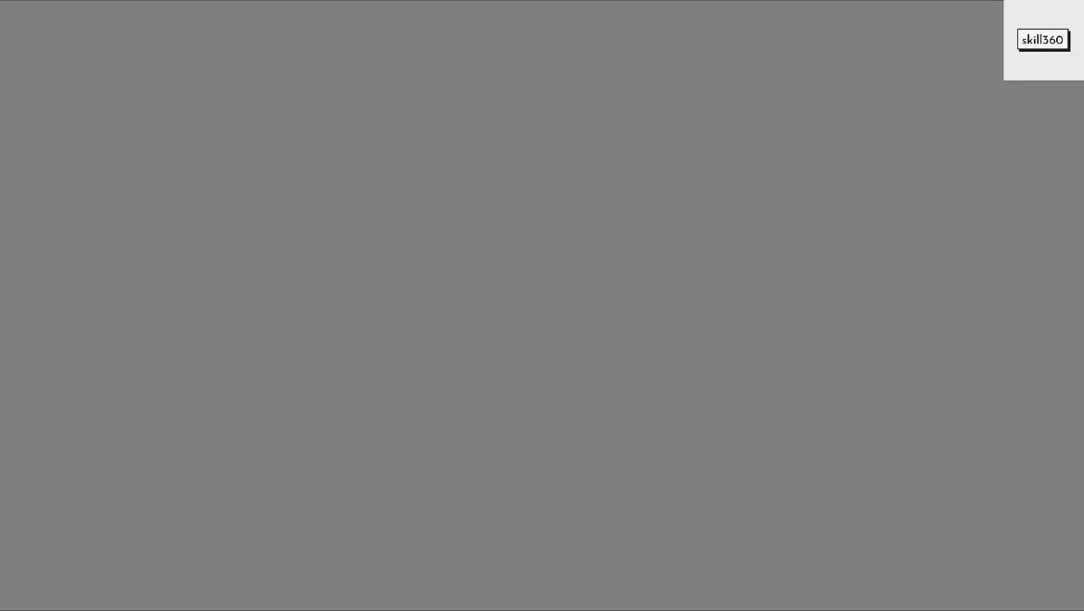